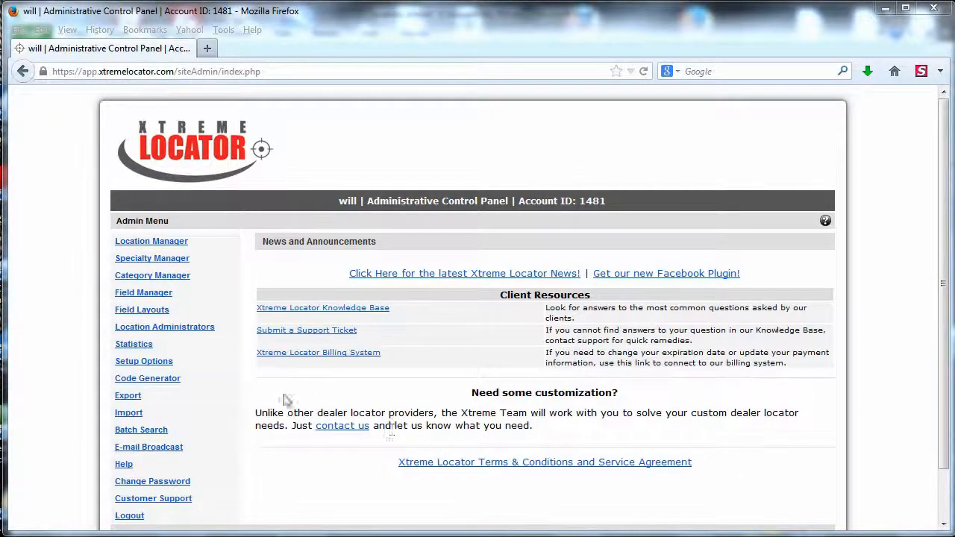
Start a location export using the file type Excel (XLS, only latin).
{"action": "left_click", "coordinate": [130, 399]}
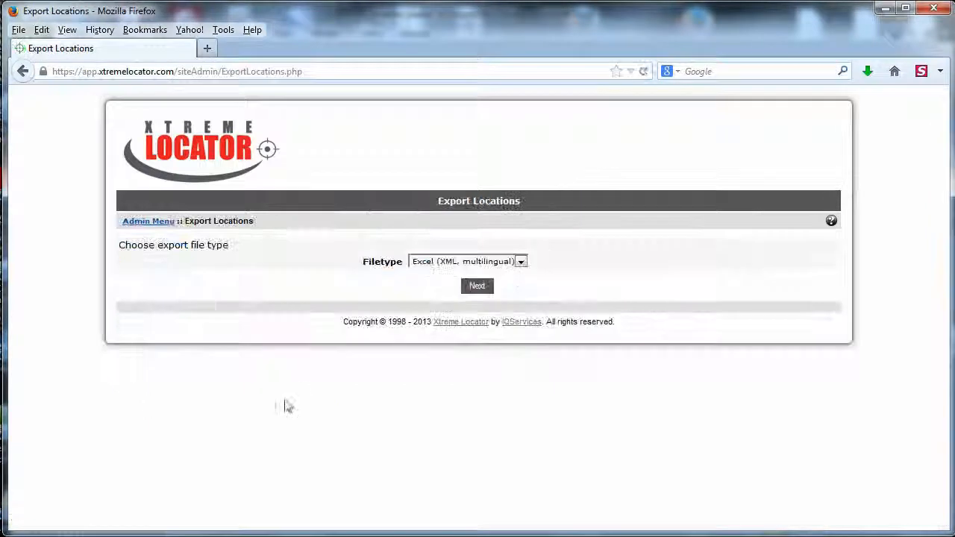
{"action": "left_click", "coordinate": [522, 263]}
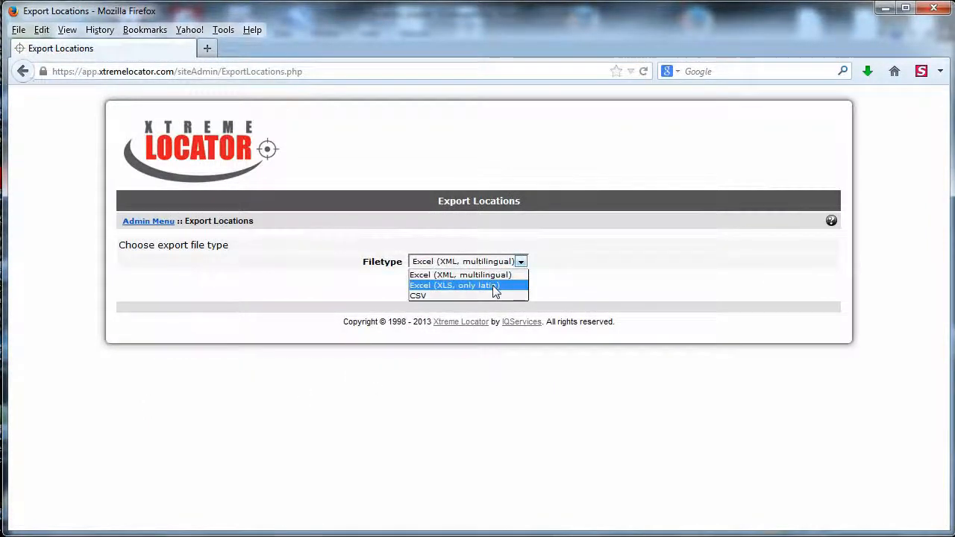
{"action": "left_click", "coordinate": [498, 286]}
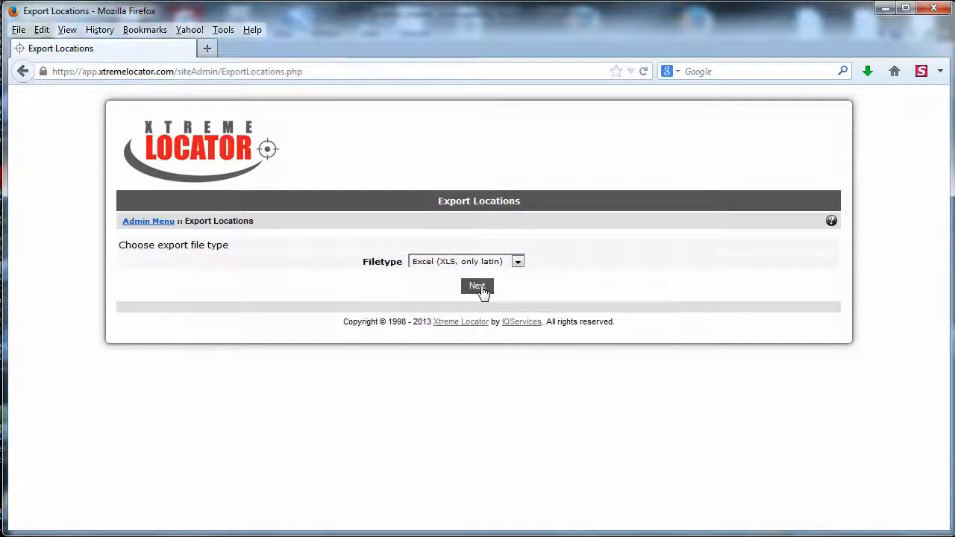
{"action": "left_click", "coordinate": [481, 289]}
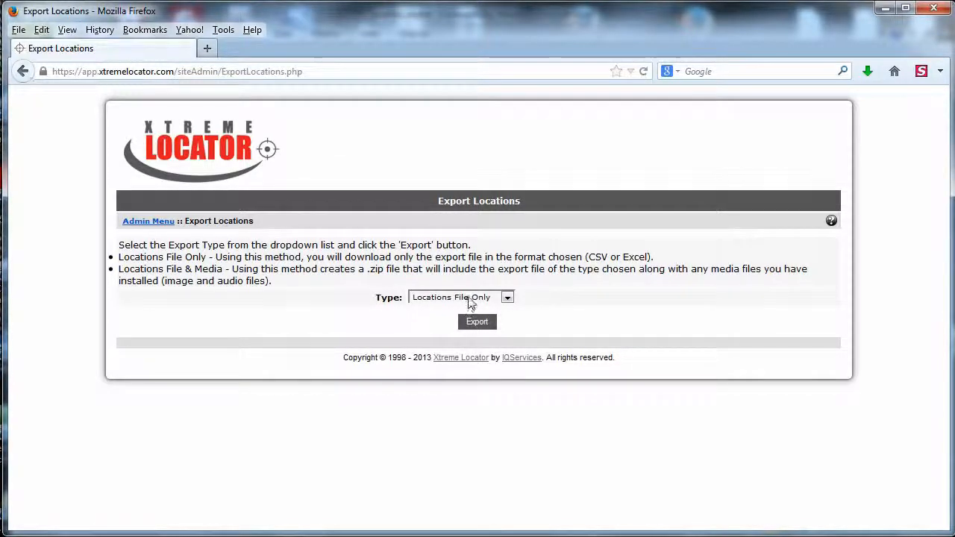
Export the locations with the type Locations File Only and open locations.xls in Microsoft Excel.
{"action": "left_click", "coordinate": [473, 297]}
{"action": "left_click", "coordinate": [473, 297]}
{"action": "left_click", "coordinate": [478, 331]}
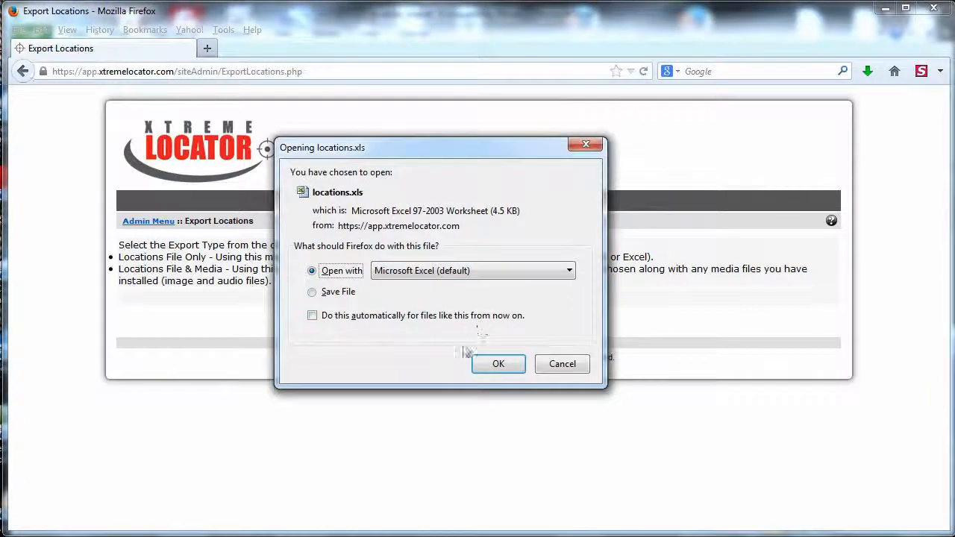
{"action": "left_click", "coordinate": [498, 365]}
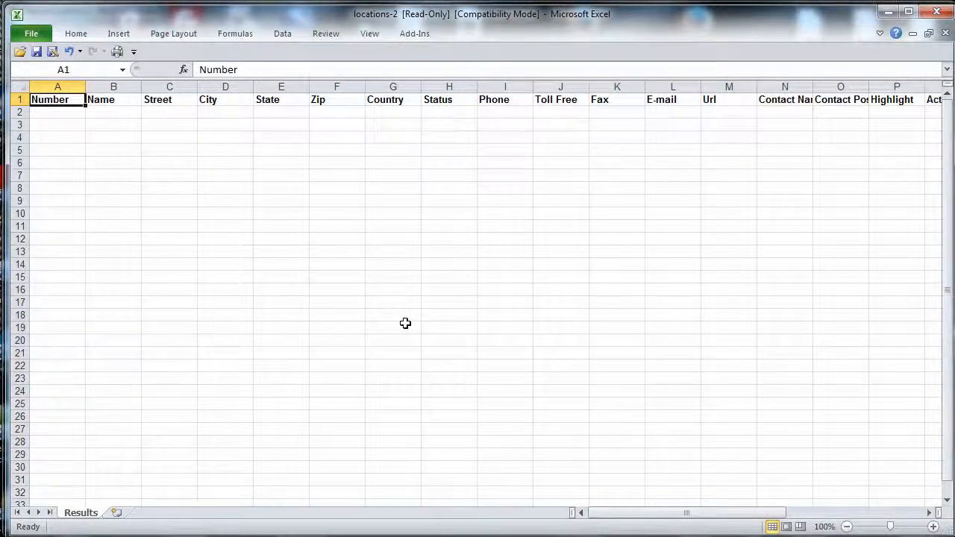
Examine the column headers in row 1 of the exported locations workbook, then return to the first cell.
{"action": "key", "text": "Right"}
{"action": "key", "text": "Right"}
{"action": "key", "text": "Right"}
{"action": "key", "text": "Right"}
{"action": "key", "text": "Right"}
{"action": "key", "text": "Right"}
{"action": "key", "text": "Right"}
{"action": "key", "text": "Right"}
{"action": "key", "text": "Right"}
{"action": "key", "text": "Right"}
{"action": "key", "text": "Right"}
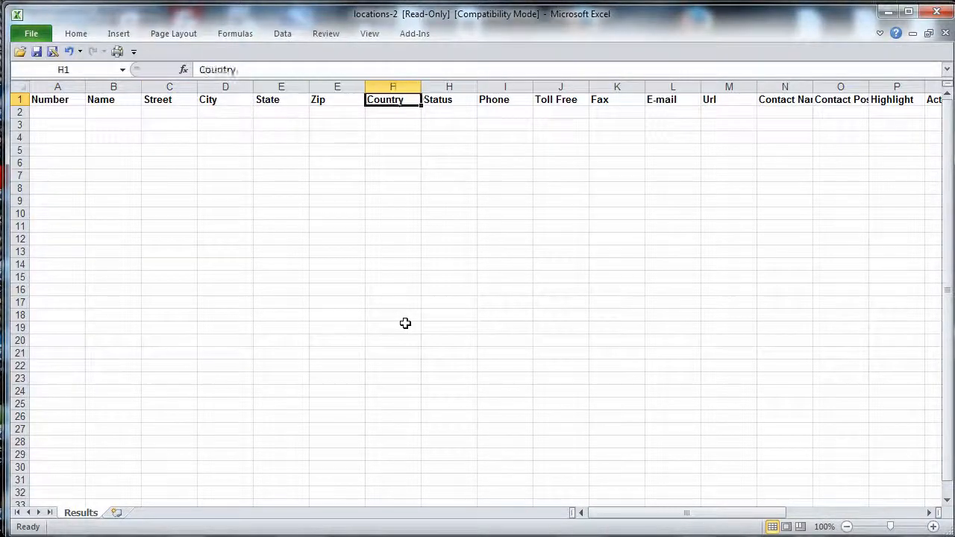
{"action": "key", "text": "Right"}
{"action": "key", "text": "Right"}
{"action": "key", "text": "Right"}
{"action": "key", "text": "Right"}
{"action": "key", "text": "Right"}
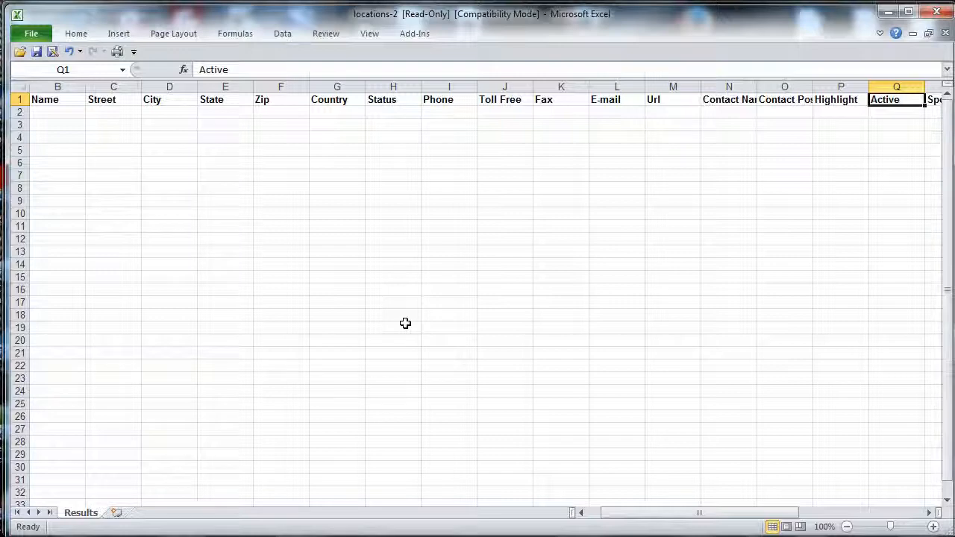
{"action": "key", "text": "Right"}
{"action": "key", "text": "Right"}
{"action": "key", "text": "Left"}
{"action": "key", "text": "Left"}
{"action": "key", "text": "Left"}
{"action": "key", "text": "Left"}
{"action": "key", "text": "Left"}
{"action": "key", "text": "Left"}
{"action": "key", "text": "Left"}
{"action": "key", "text": "Left"}
{"action": "key", "text": "Left"}
{"action": "key", "text": "Left"}
{"action": "key", "text": "Left"}
{"action": "key", "text": "Left"}
{"action": "key", "text": "Left"}
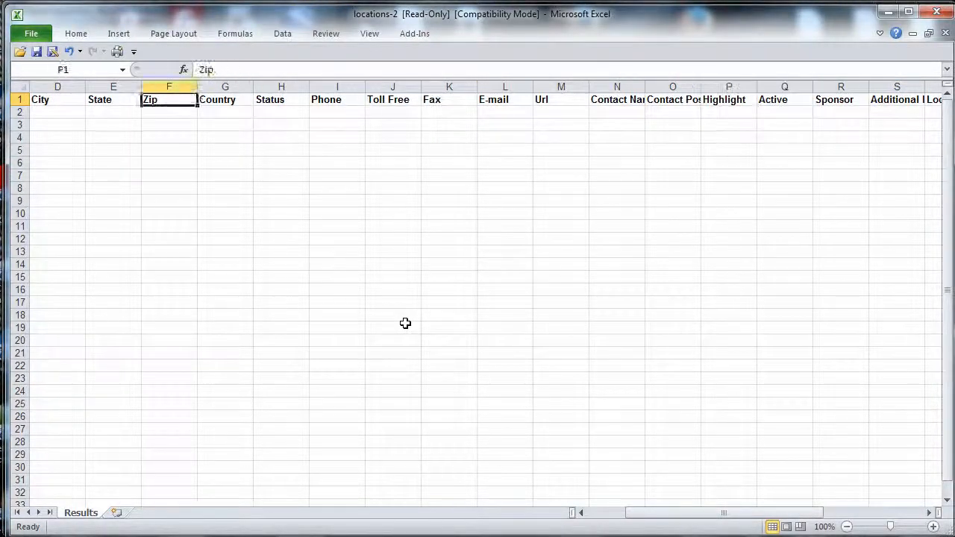
{"action": "key", "text": "ctrl+Home"}
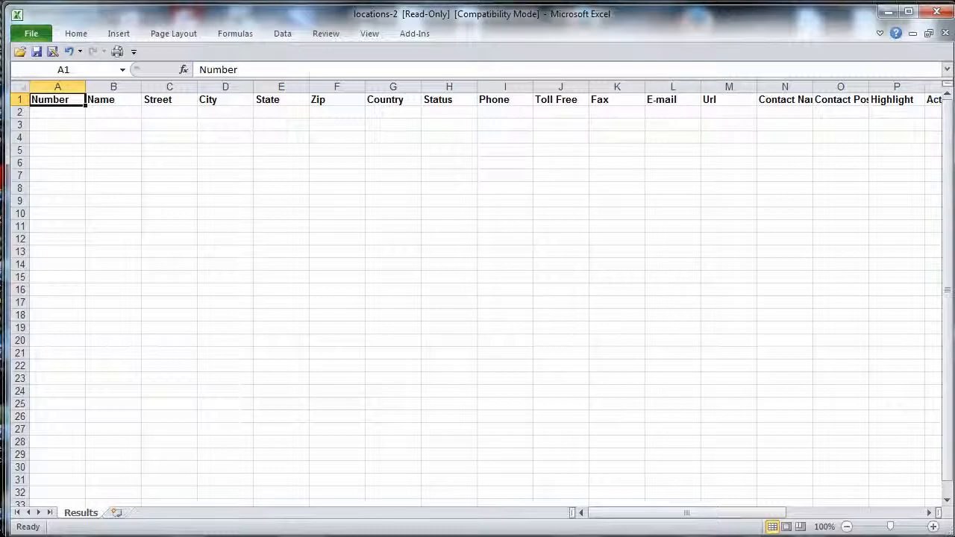
Switch to the location_import workbook and review its Name, Address, City and State columns.
{"action": "left_click", "coordinate": [422, 536]}
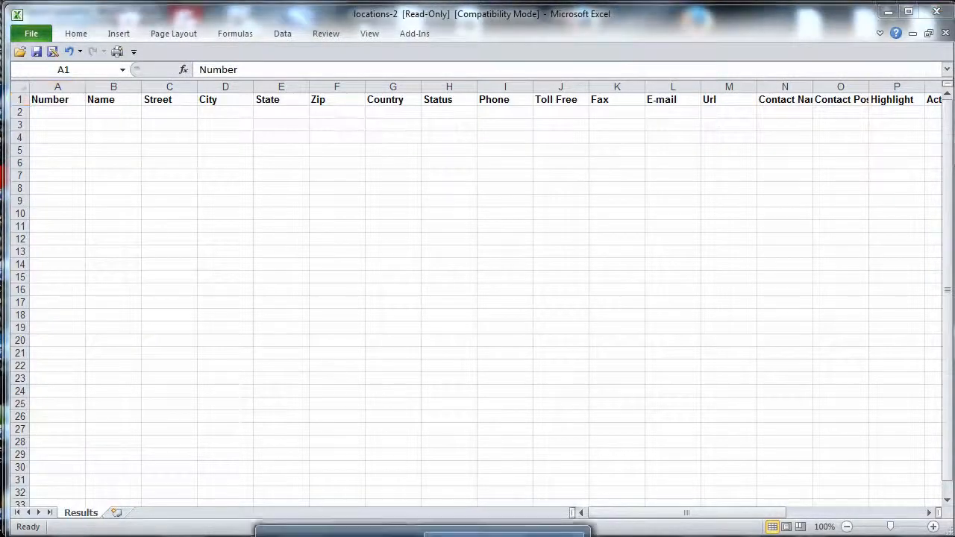
{"action": "left_click", "coordinate": [343, 535]}
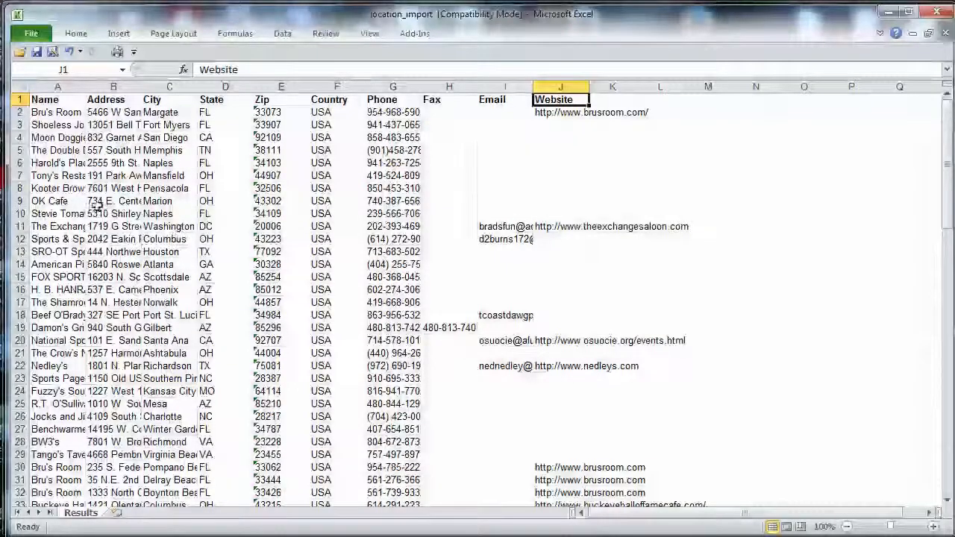
{"action": "left_click", "coordinate": [45, 103]}
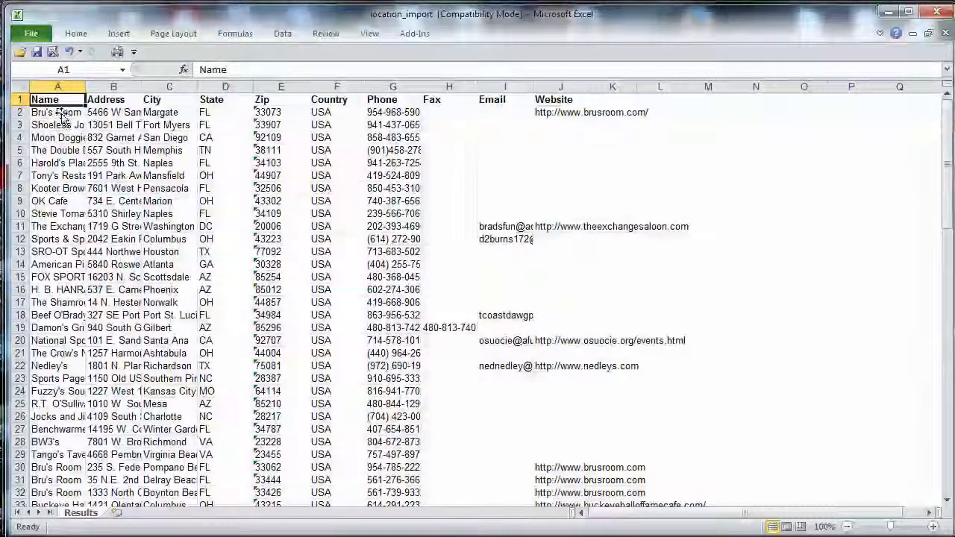
{"action": "left_click", "coordinate": [113, 103]}
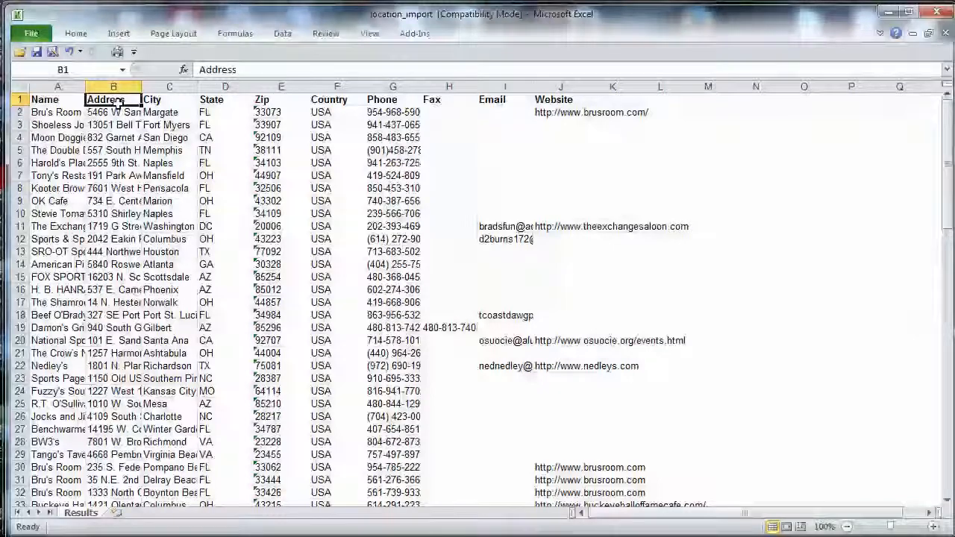
{"action": "left_click", "coordinate": [170, 103]}
{"action": "left_click", "coordinate": [220, 103]}
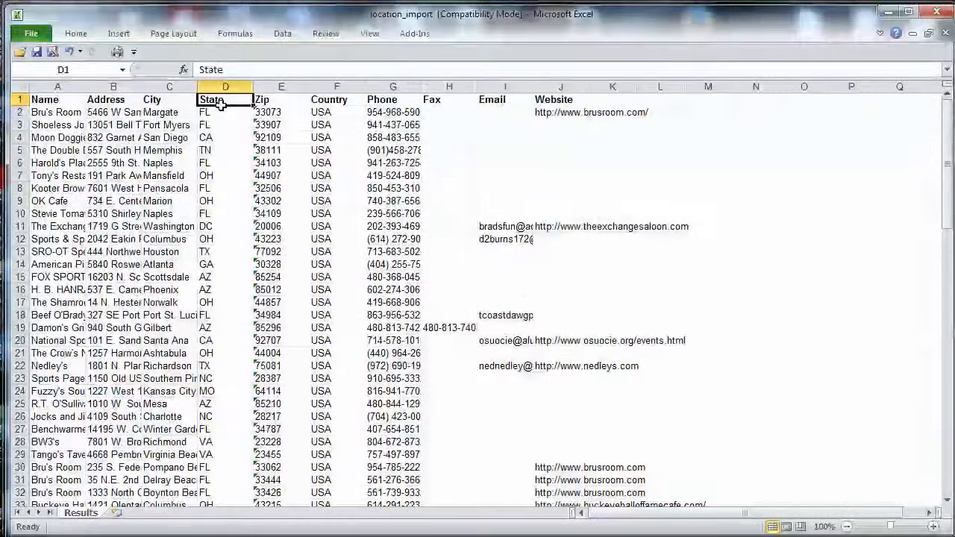
{"action": "scroll", "coordinate": [268, 100], "scroll_direction": "down", "scroll_amount": 1}
{"action": "scroll", "coordinate": [232, 107], "scroll_direction": "up", "scroll_amount": 1}
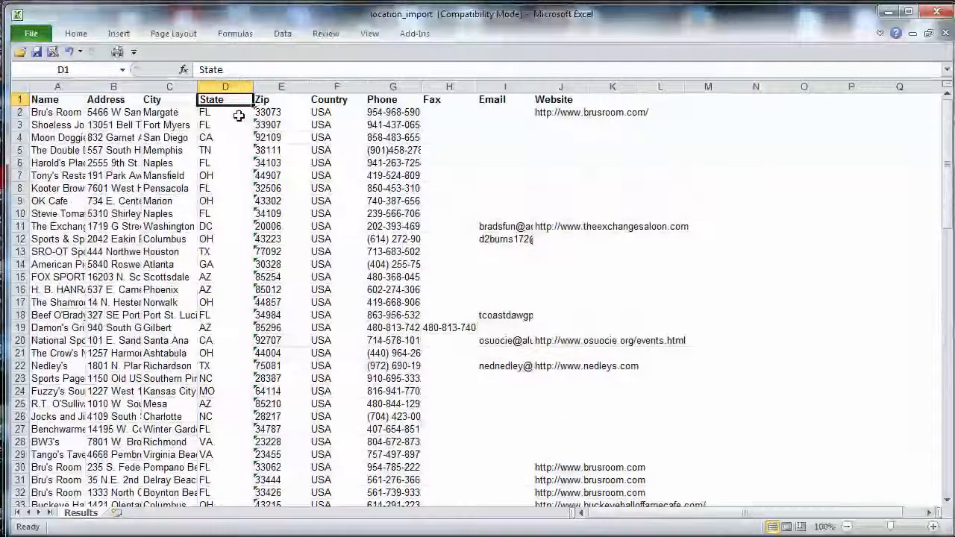
Set the country of the first location, in cell F2, to United States.
{"action": "left_click", "coordinate": [339, 117]}
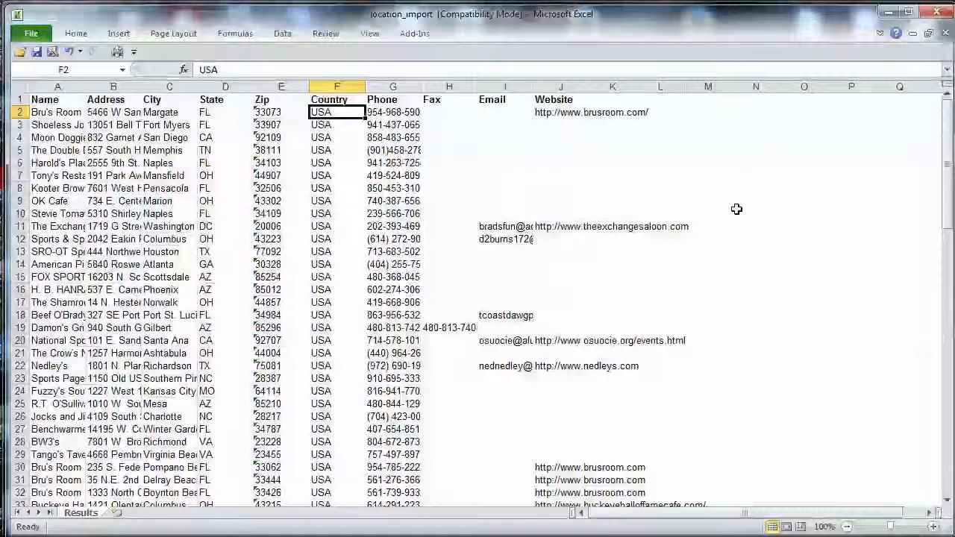
{"action": "type", "text": "Uni"}
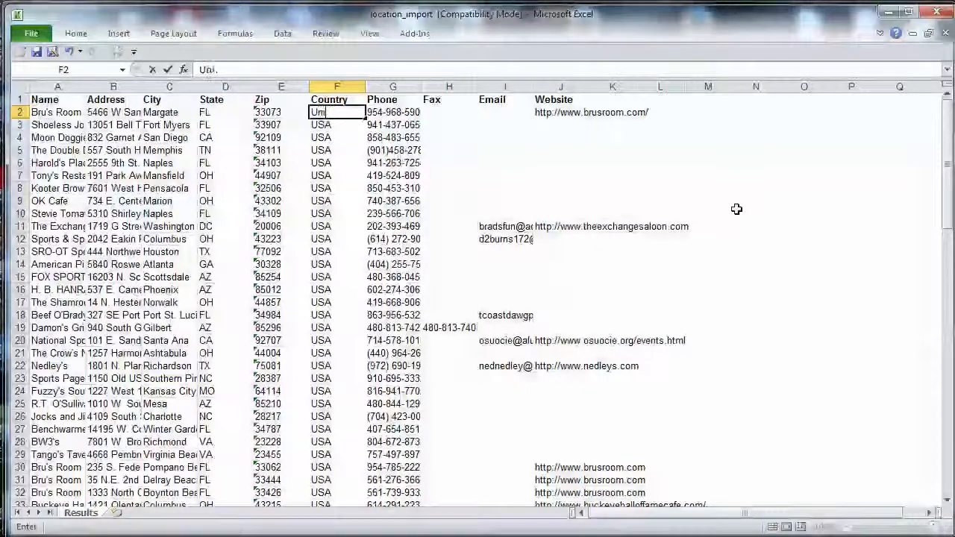
{"action": "type", "text": "ted Sta"}
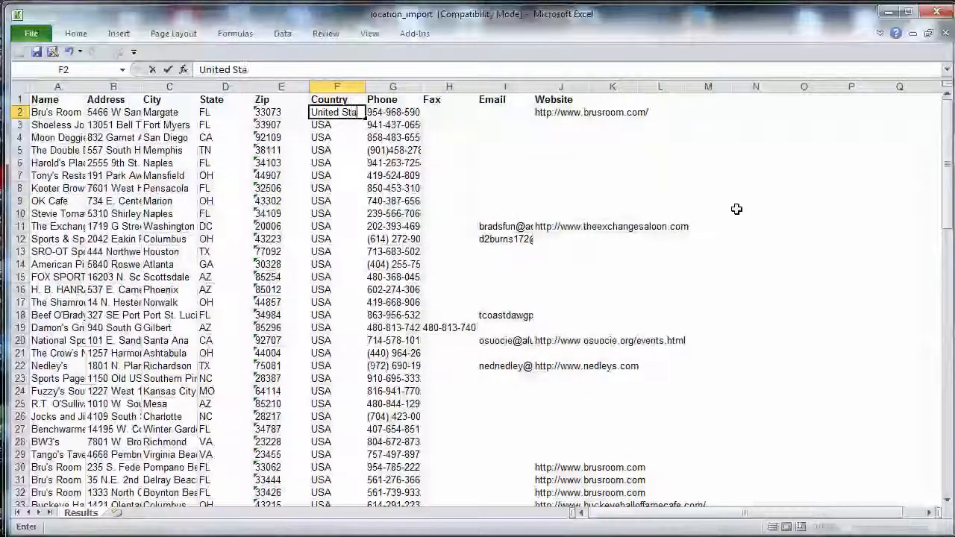
{"action": "type", "text": "tes"}
{"action": "key", "text": "Return"}
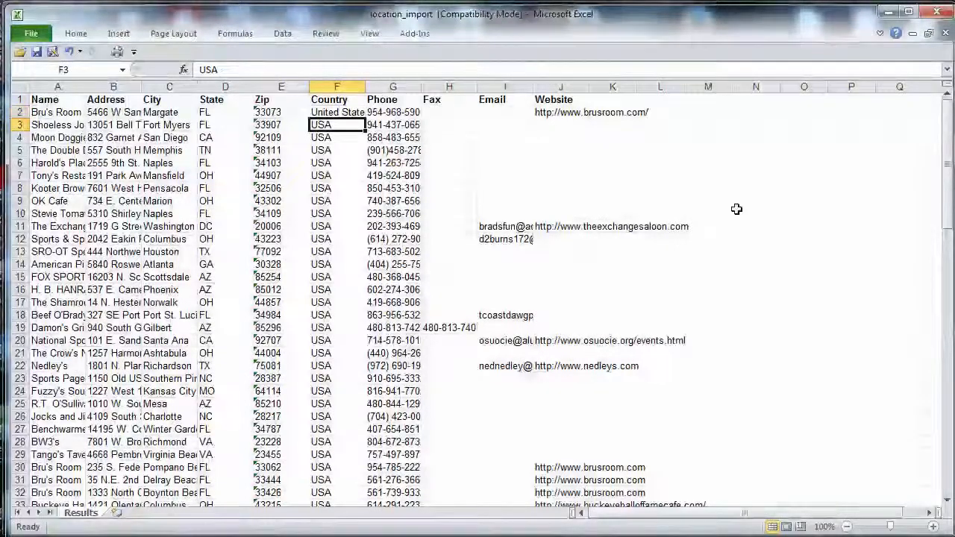
Fill United States from cell F2 down the whole Country column and save the workbook.
{"action": "left_click", "coordinate": [336, 113]}
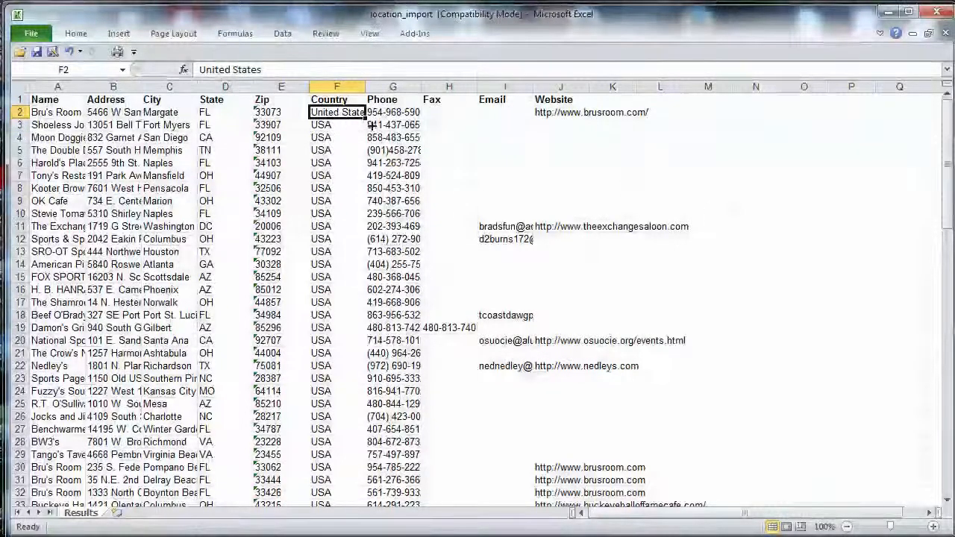
{"action": "double_click", "coordinate": [365, 118]}
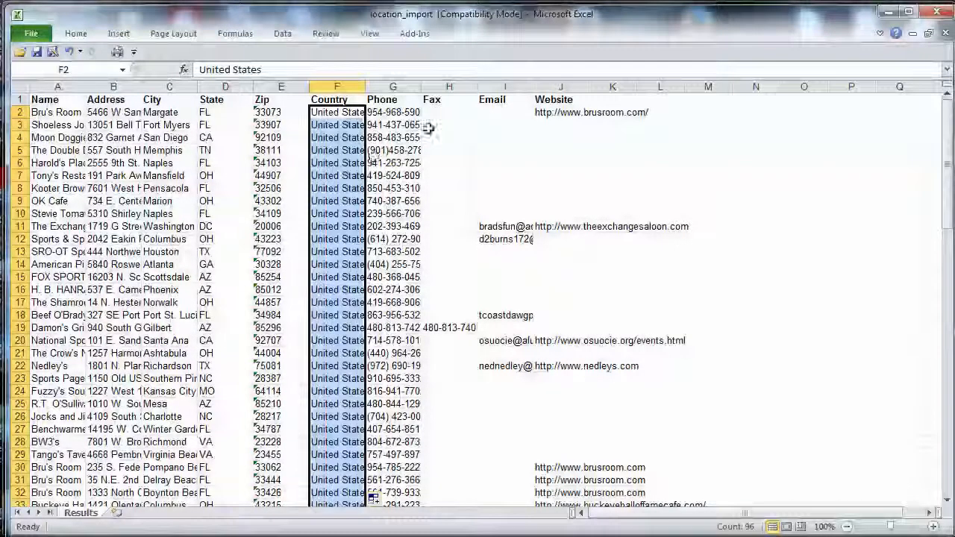
{"action": "left_click", "coordinate": [391, 116]}
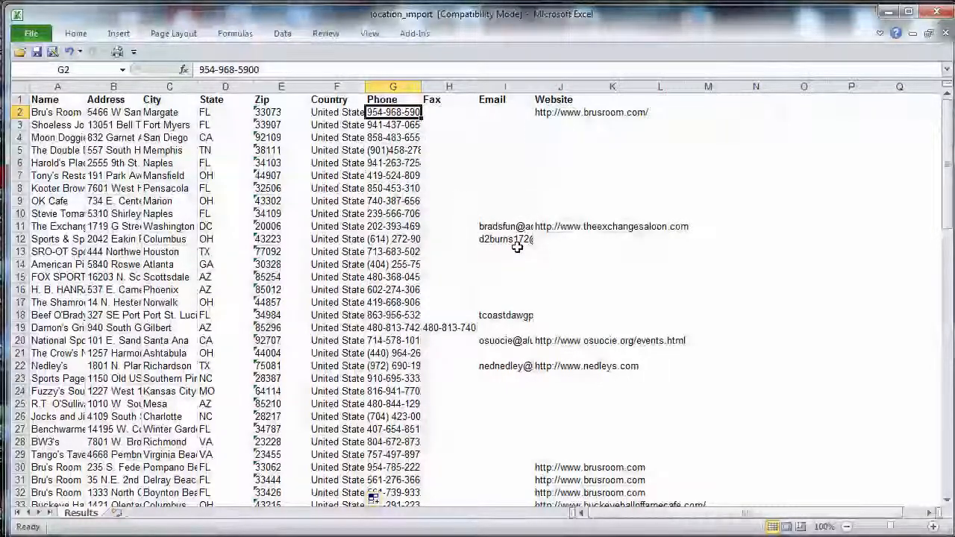
{"action": "left_click", "coordinate": [40, 54]}
Switch to Firefox and start a location import with the type Excel (XLS).
{"action": "key", "text": "alt+Tab"}
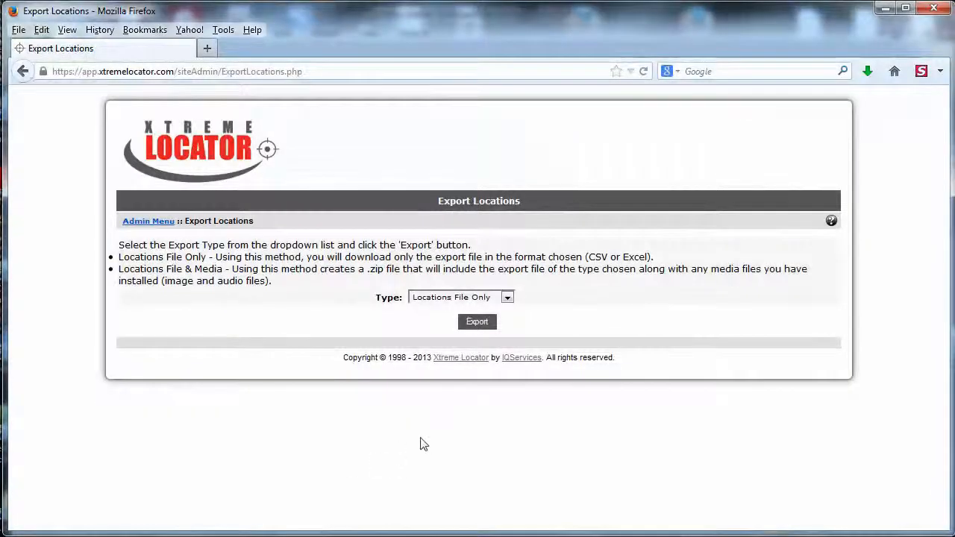
{"action": "left_click", "coordinate": [149, 222]}
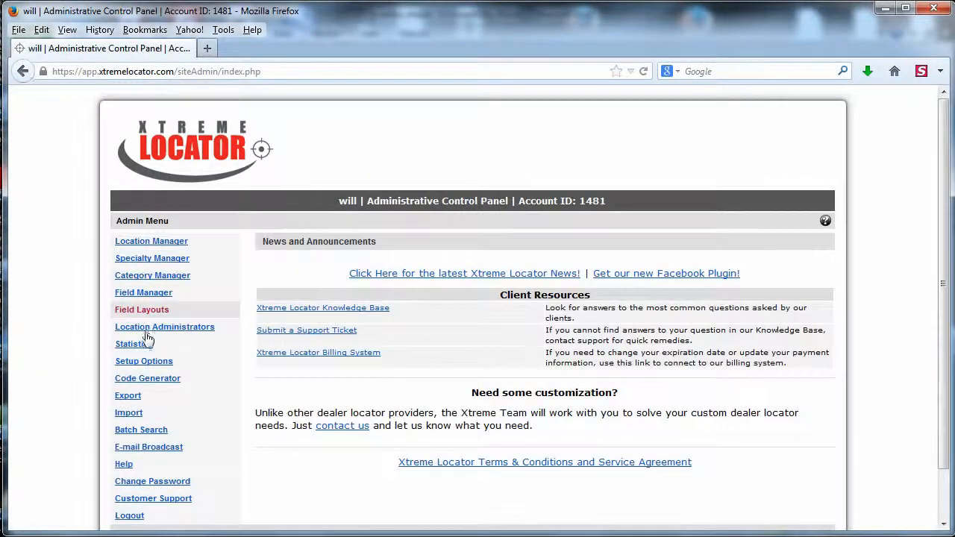
{"action": "left_click", "coordinate": [133, 414]}
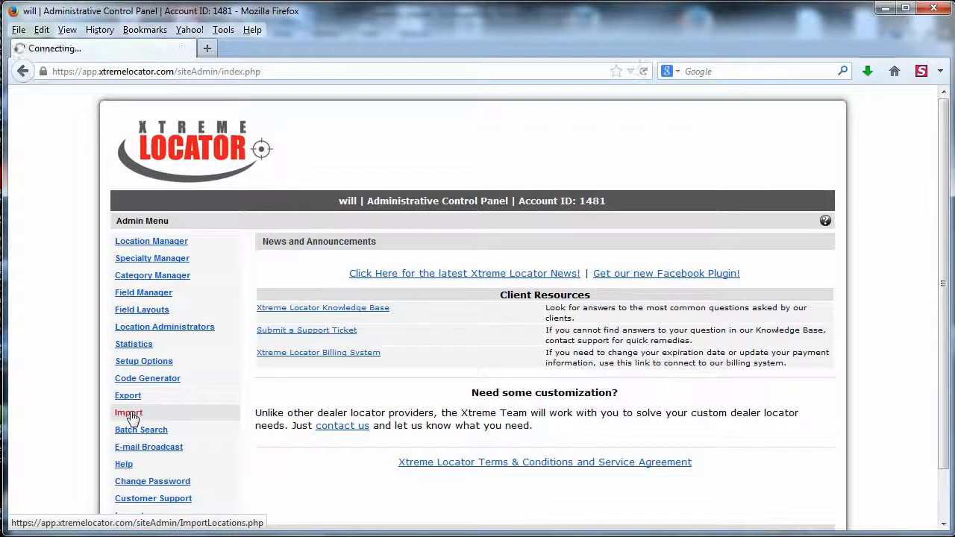
{"action": "left_click", "coordinate": [441, 248]}
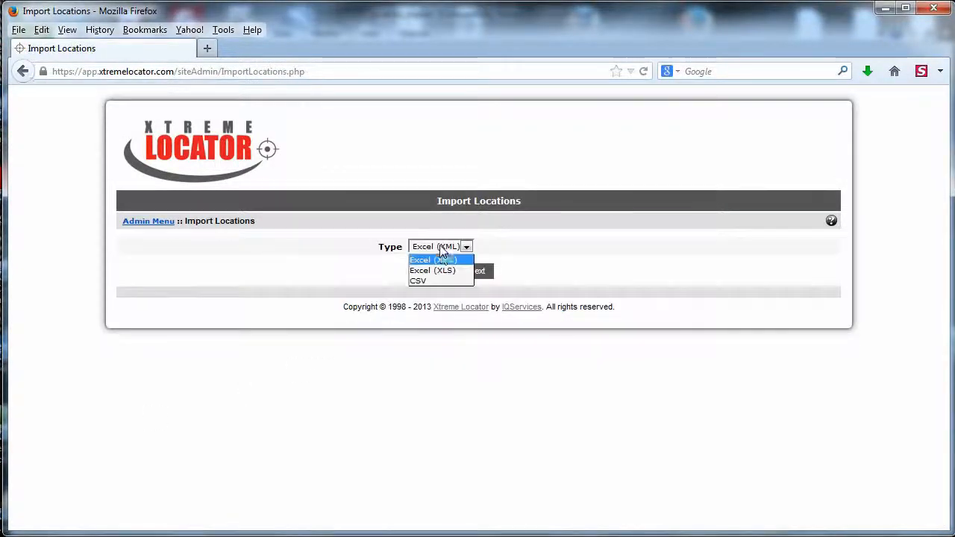
{"action": "left_click", "coordinate": [439, 278]}
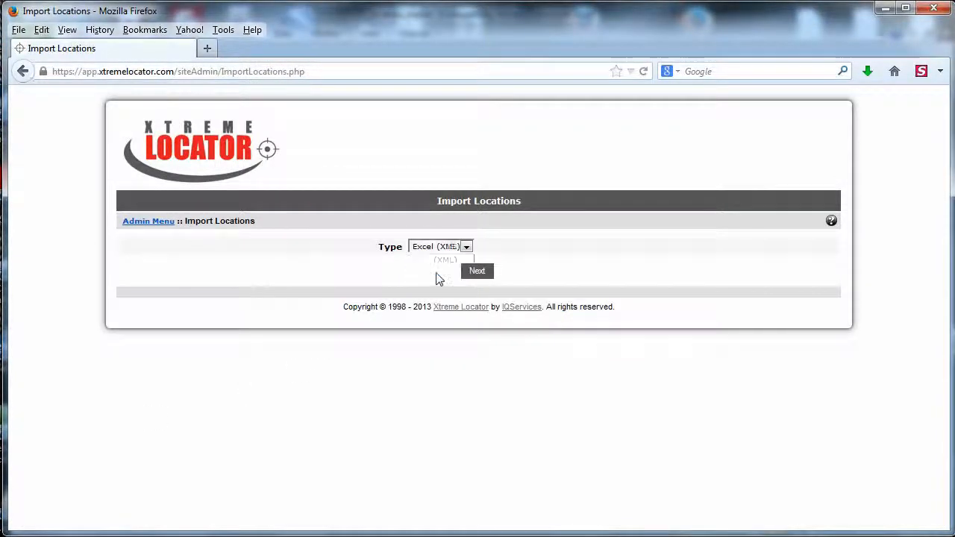
{"action": "left_click", "coordinate": [479, 272]}
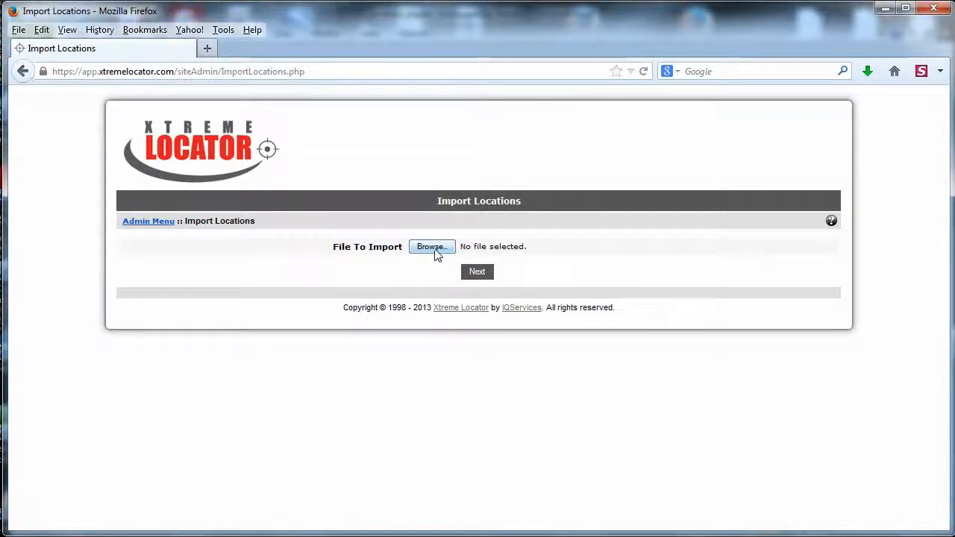
Upload location_import.xls to check the acceptance status of its columns, and cancel the import.
{"action": "left_click", "coordinate": [437, 249]}
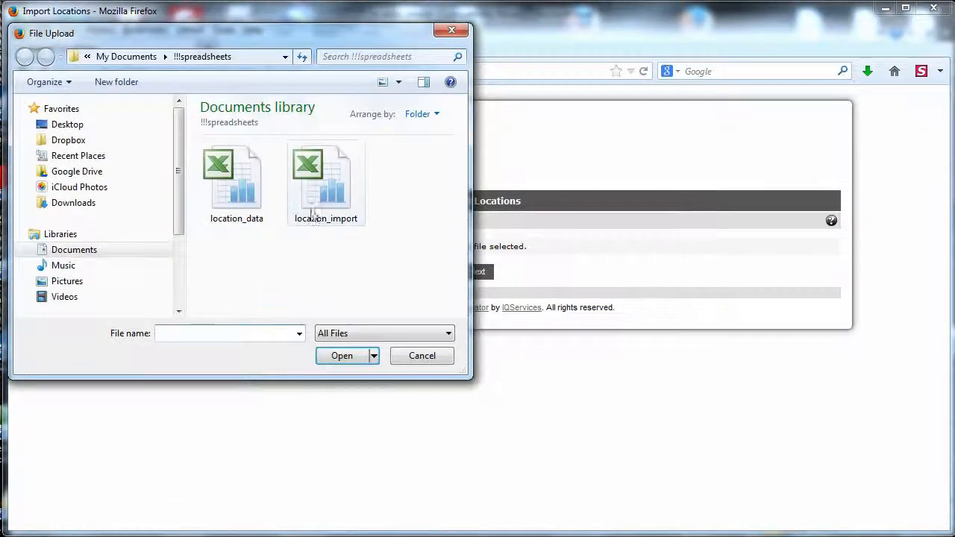
{"action": "double_click", "coordinate": [322, 185]}
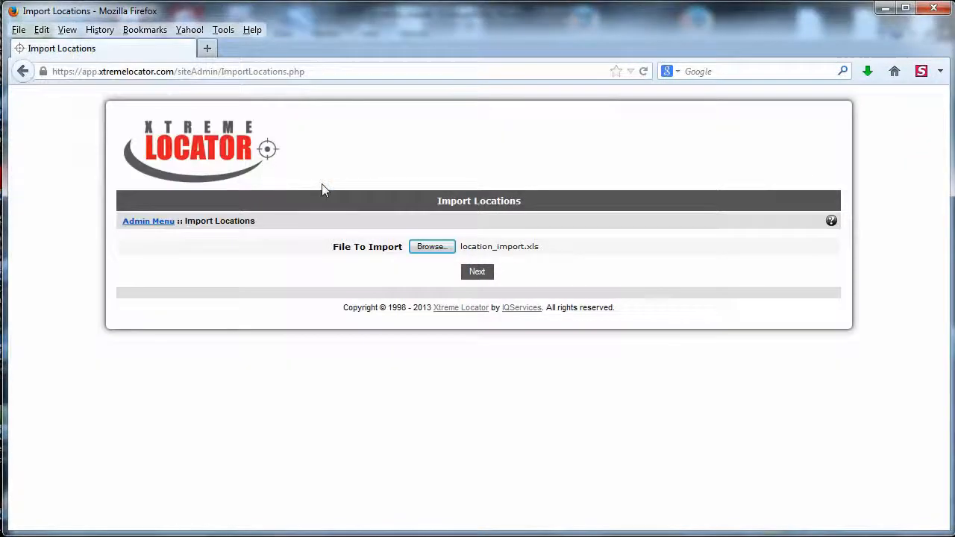
{"action": "left_click", "coordinate": [482, 275]}
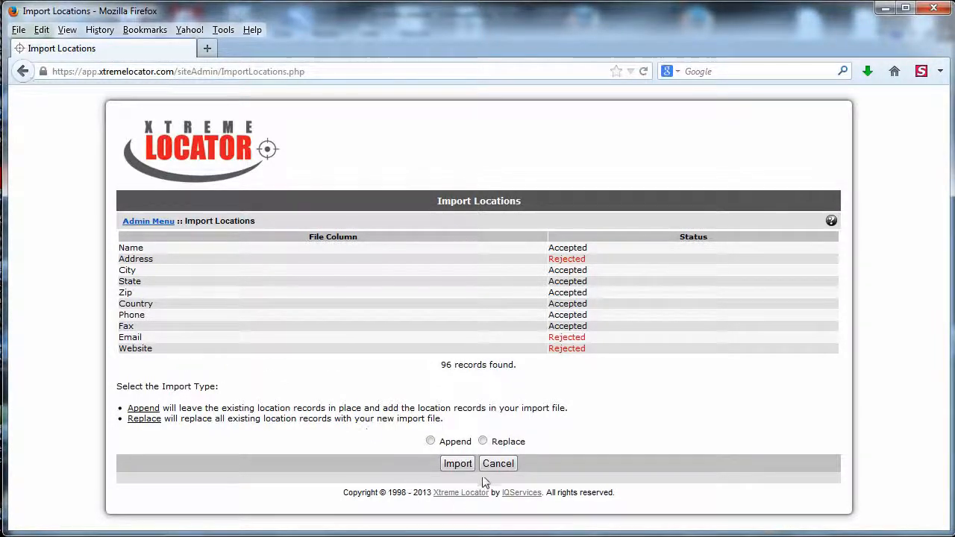
{"action": "left_click", "coordinate": [501, 464]}
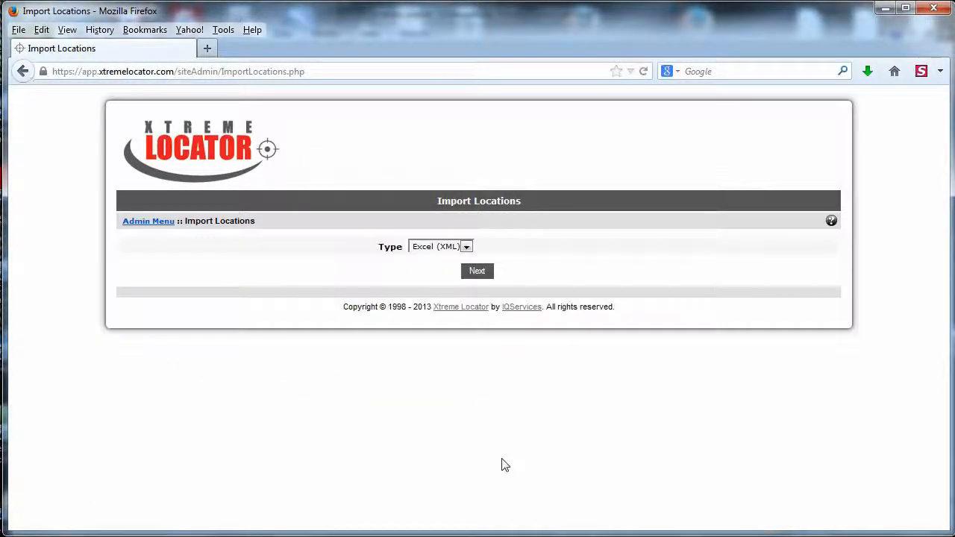
Switch to the location_import workbook in Excel and rename the Address column header in B1 to Street.
{"action": "left_click", "coordinate": [423, 536]}
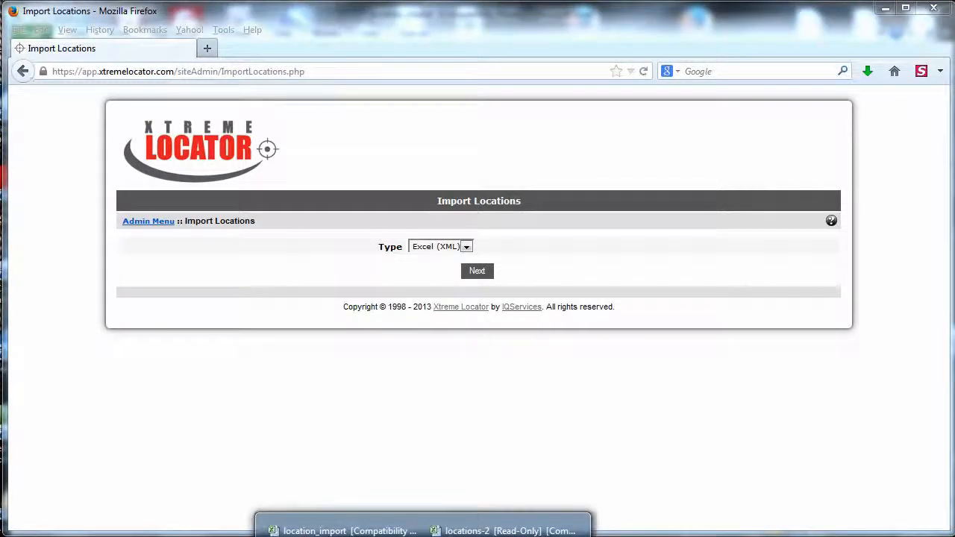
{"action": "left_click", "coordinate": [351, 529]}
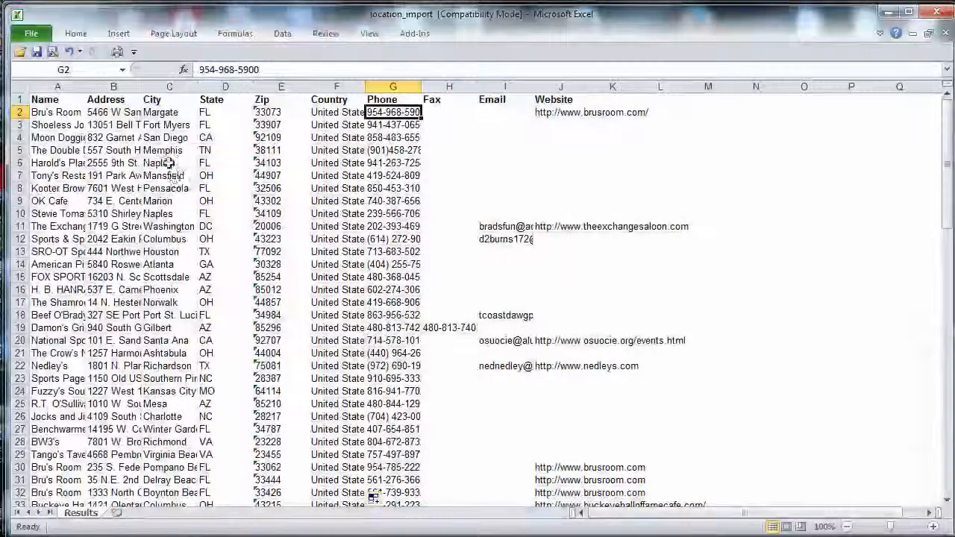
{"action": "left_click", "coordinate": [112, 102]}
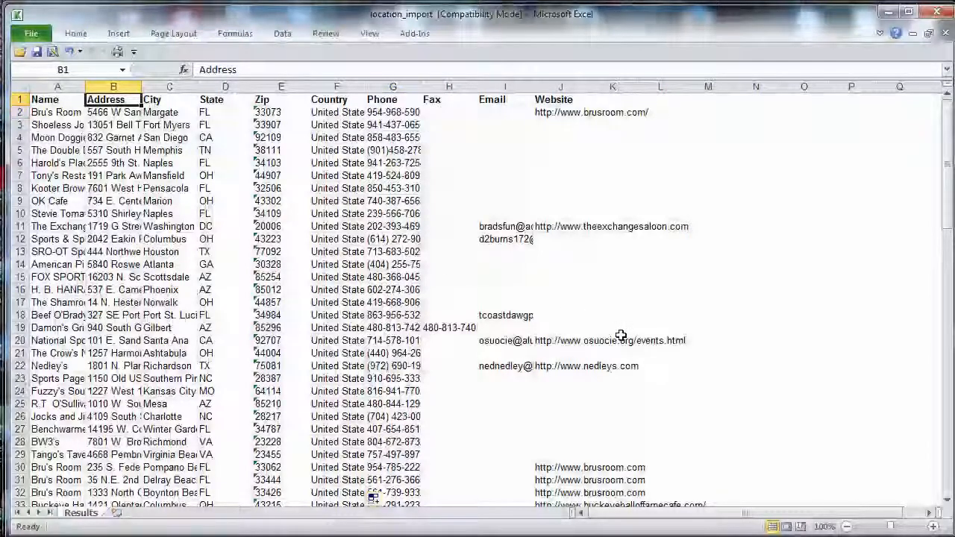
{"action": "type", "text": "Stree"}
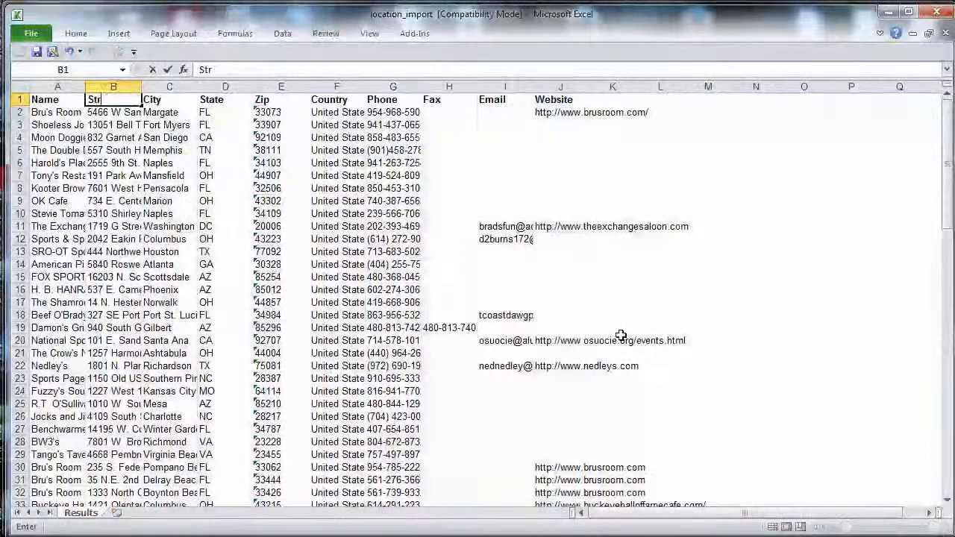
{"action": "key", "text": "Tab"}
{"action": "key", "text": "Tab"}
{"action": "key", "text": "Tab"}
{"action": "key", "text": "Tab"}
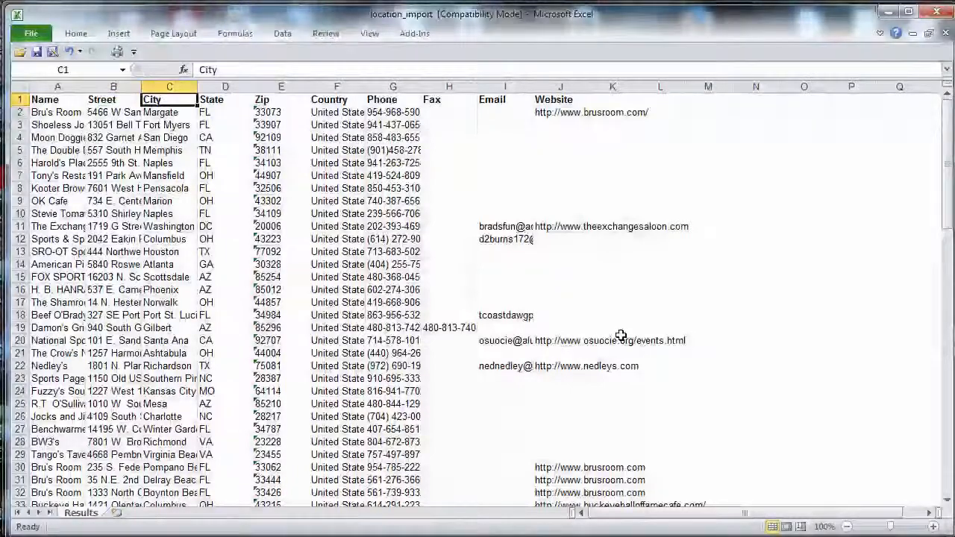
Rename the Email column header to E-mail and the Website column header to url.
{"action": "key", "text": "Tab"}
{"action": "key", "text": "Tab"}
{"action": "key", "text": "Tab"}
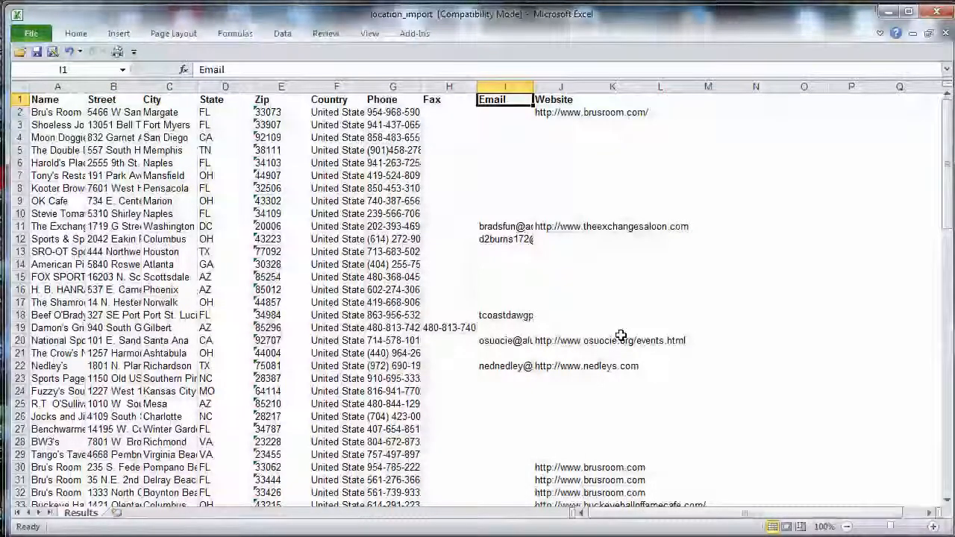
{"action": "type", "text": "E-m"}
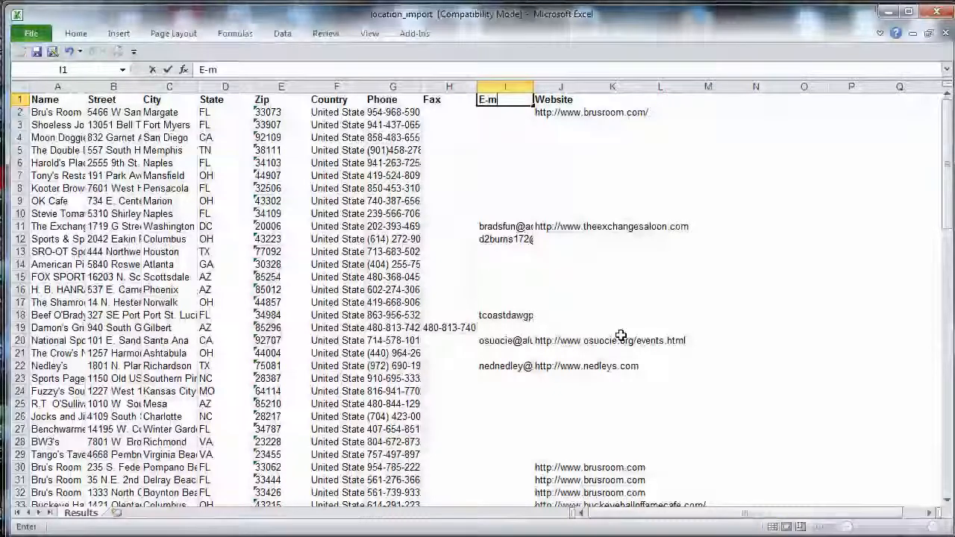
{"action": "type", "text": "ail"}
{"action": "key", "text": "Tab"}
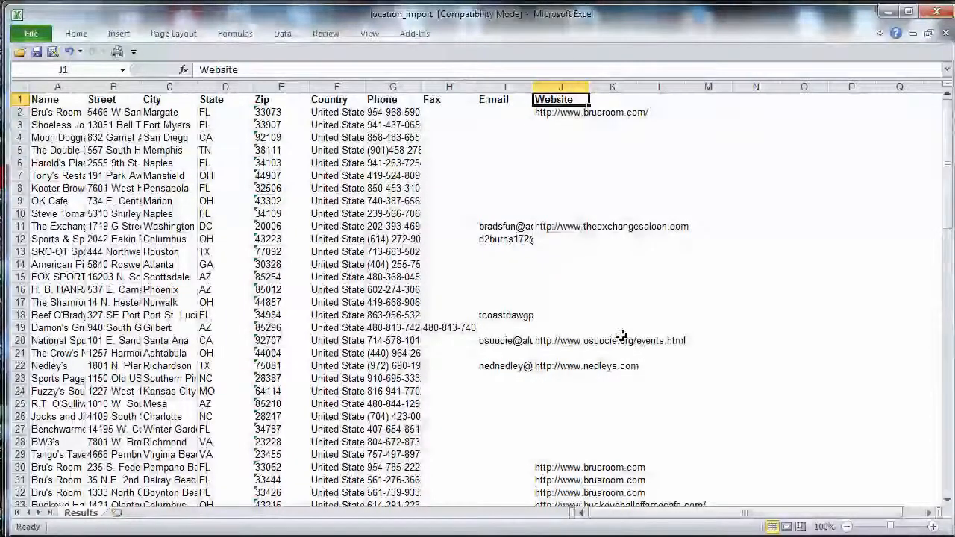
{"action": "type", "text": "url"}
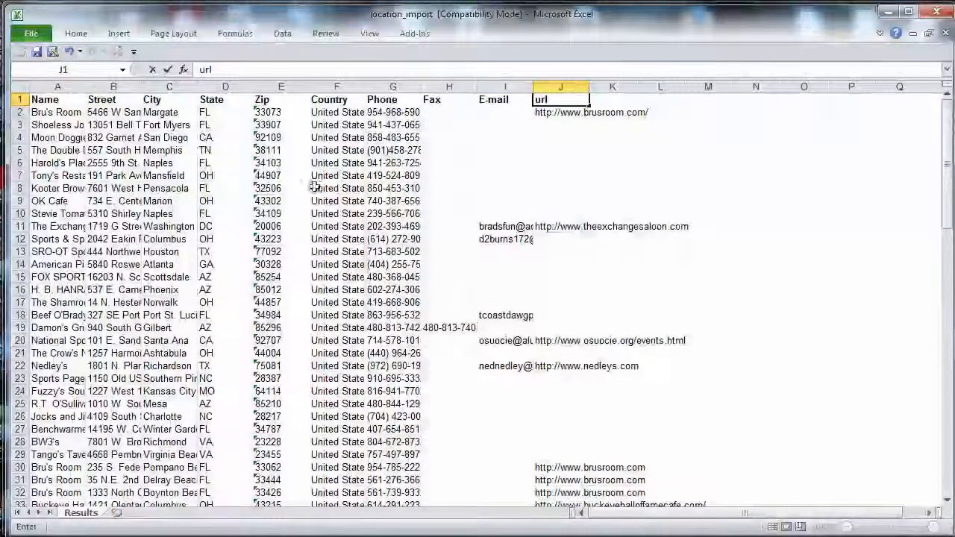
Insert a new column before the Name column and give it the header Active in cell A1.
{"action": "left_click", "coordinate": [75, 89]}
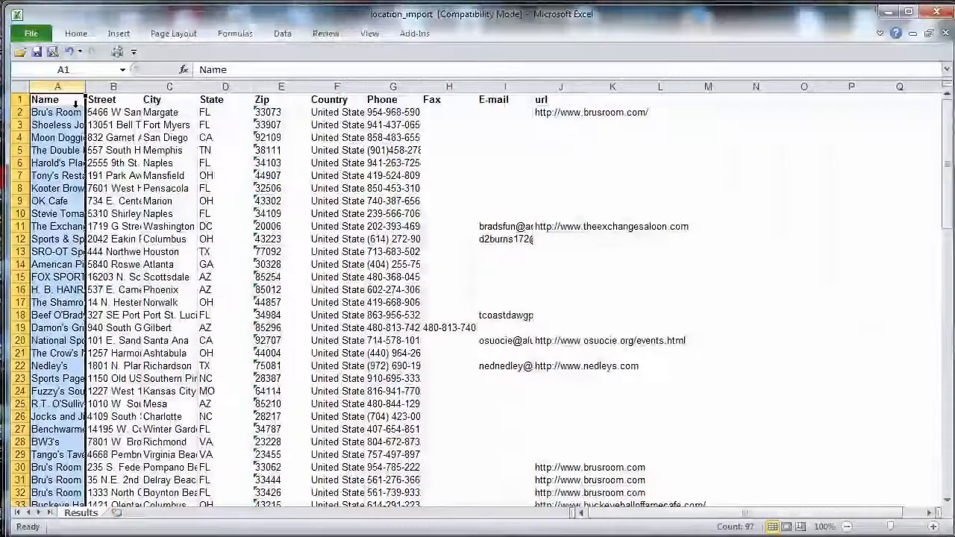
{"action": "right_click", "coordinate": [69, 90]}
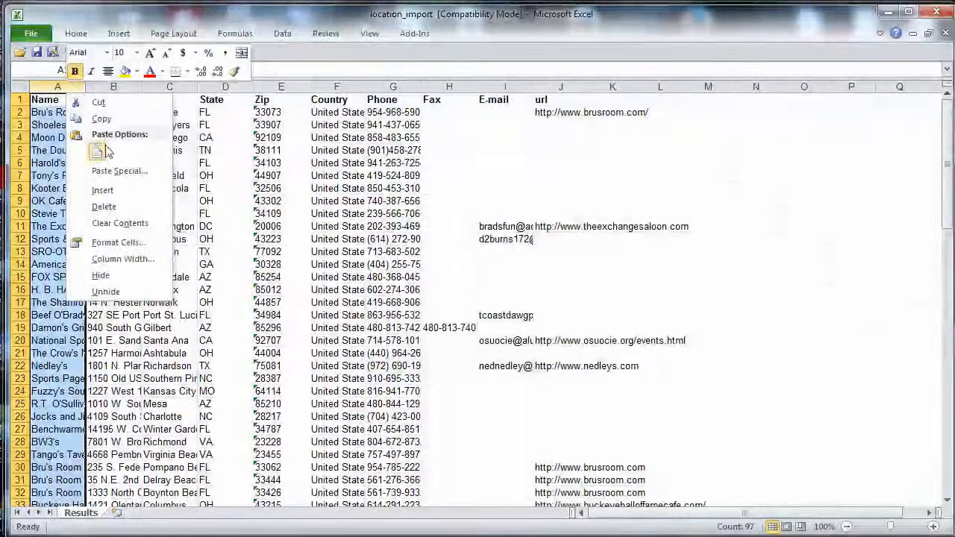
{"action": "left_click", "coordinate": [102, 189]}
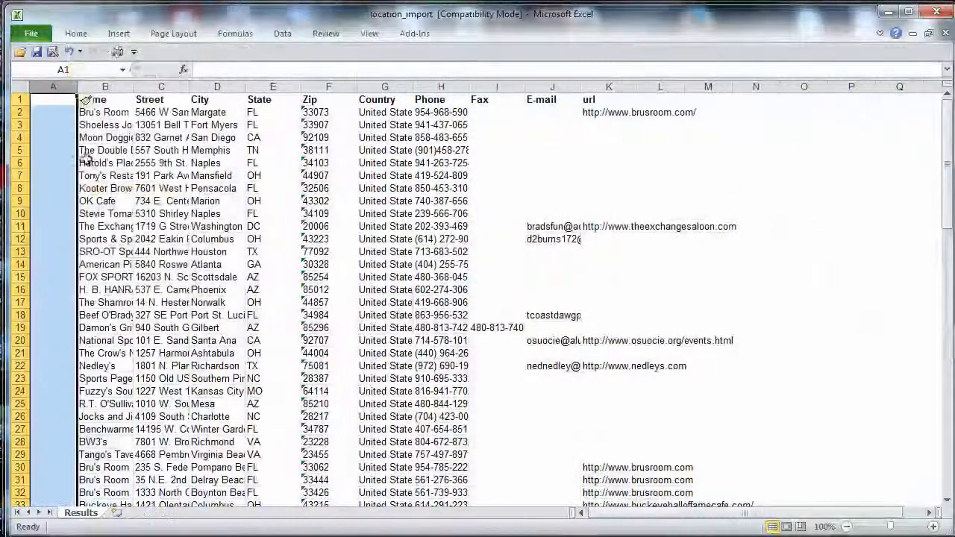
{"action": "left_click", "coordinate": [59, 104]}
{"action": "type", "text": "Actvie"}
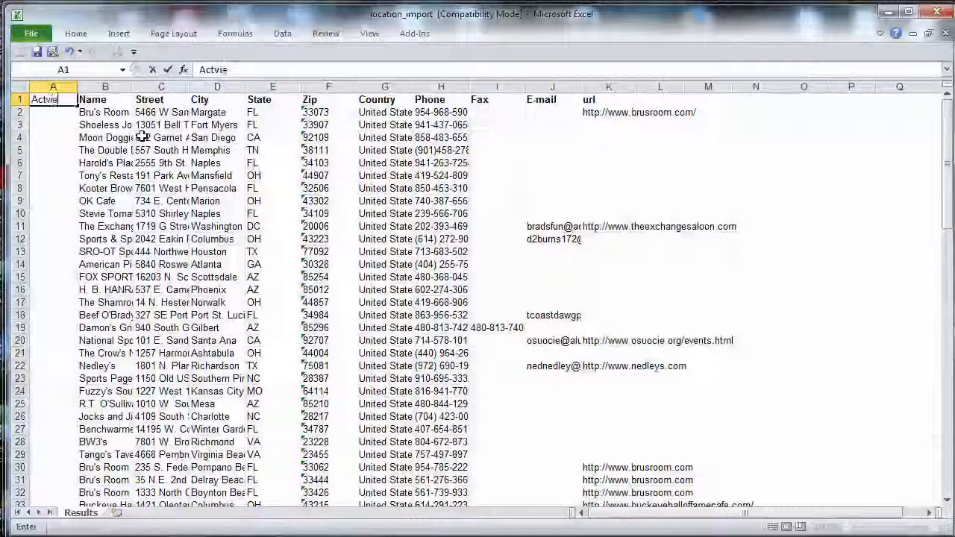
{"action": "key", "text": "BackSpace"}
{"action": "key", "text": "BackSpace"}
{"action": "key", "text": "BackSpace"}
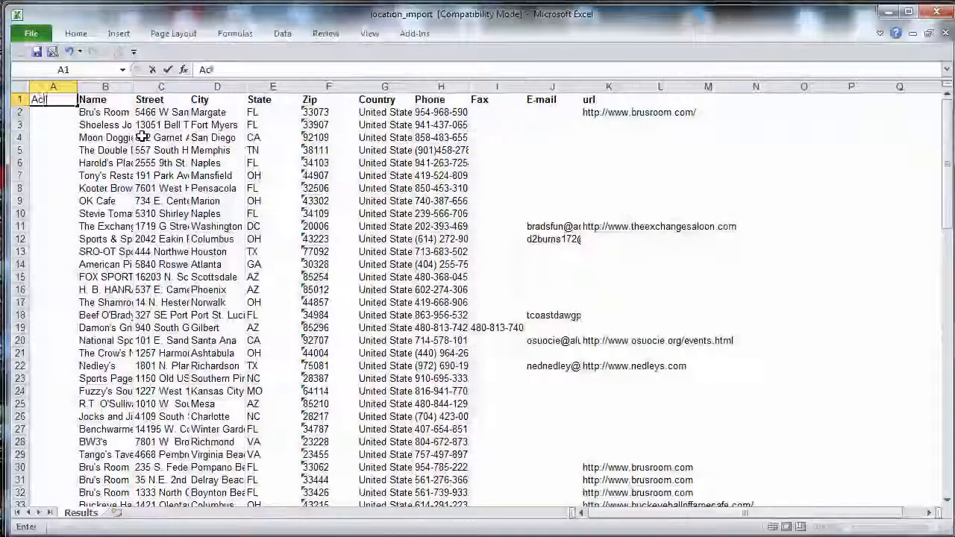
{"action": "type", "text": "tive"}
{"action": "key", "text": "Return"}
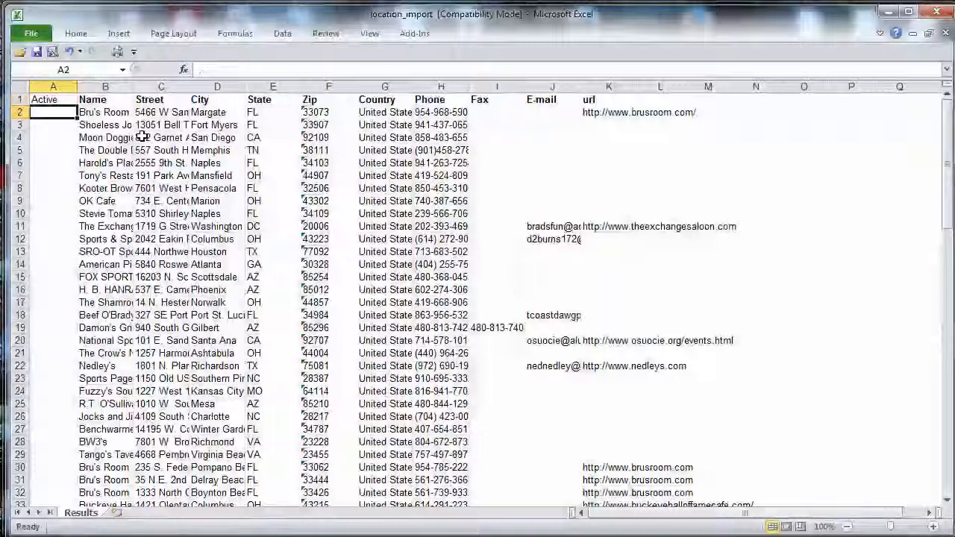
Enter 1 in cell A2 and fill it down the Active column for all locations.
{"action": "type", "text": "1"}
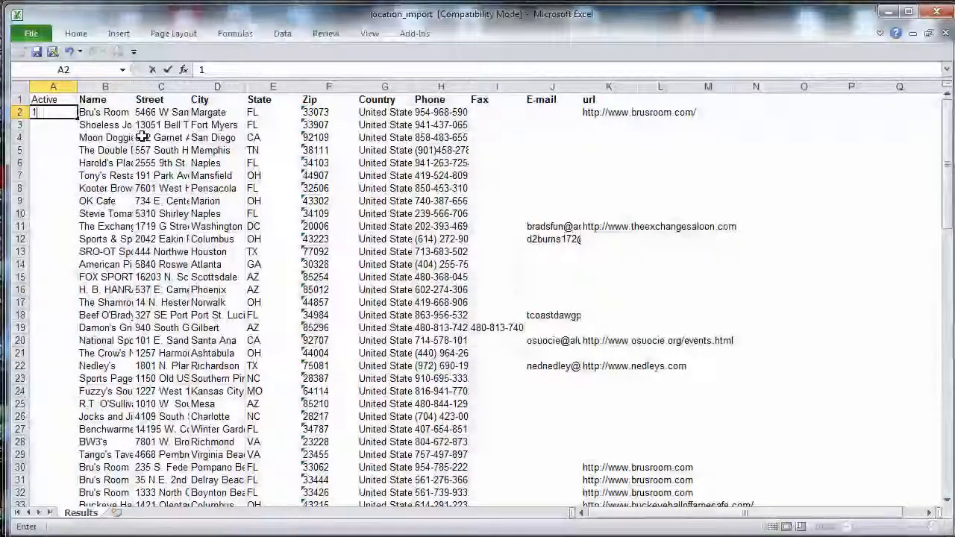
{"action": "left_click", "coordinate": [56, 128]}
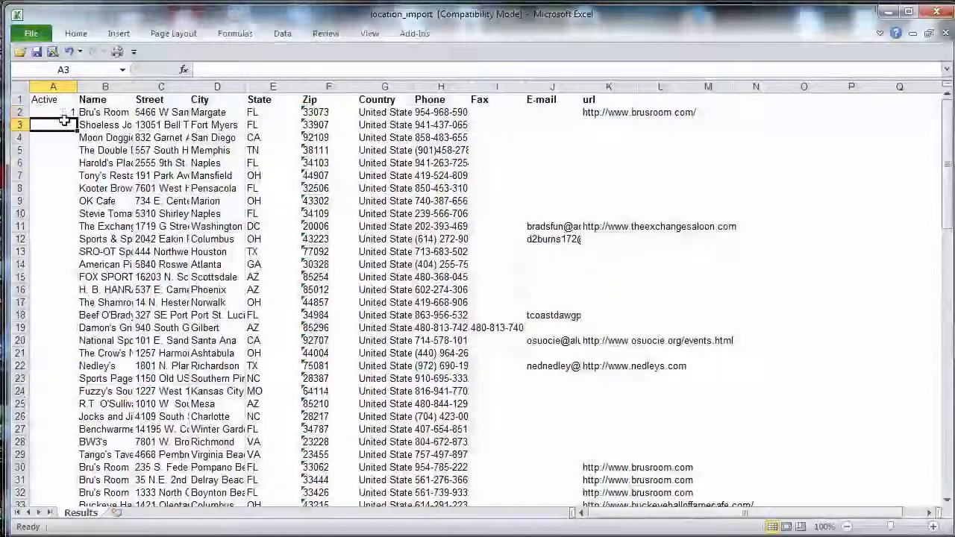
{"action": "left_click", "coordinate": [65, 116]}
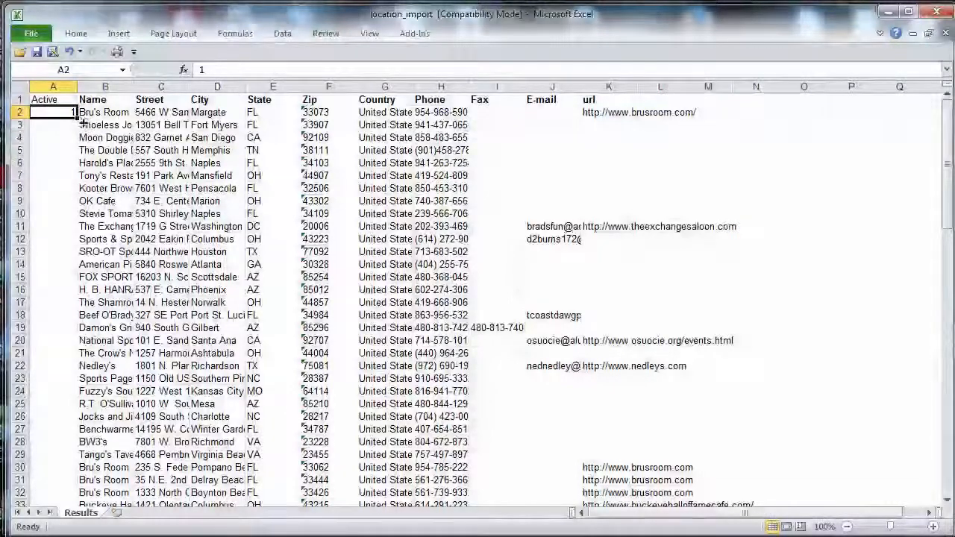
{"action": "double_click", "coordinate": [85, 124]}
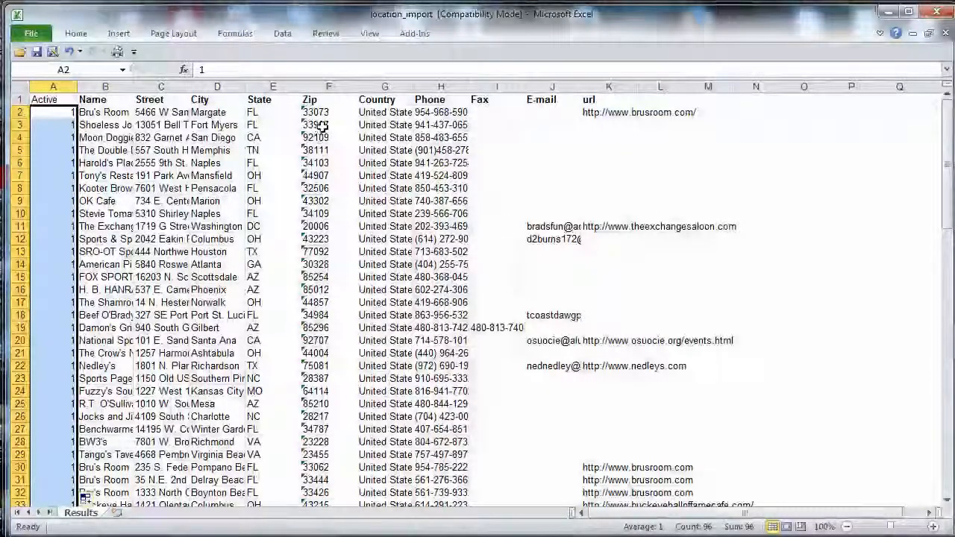
Format the whole Zip column as Text and save the workbook.
{"action": "left_click", "coordinate": [328, 86]}
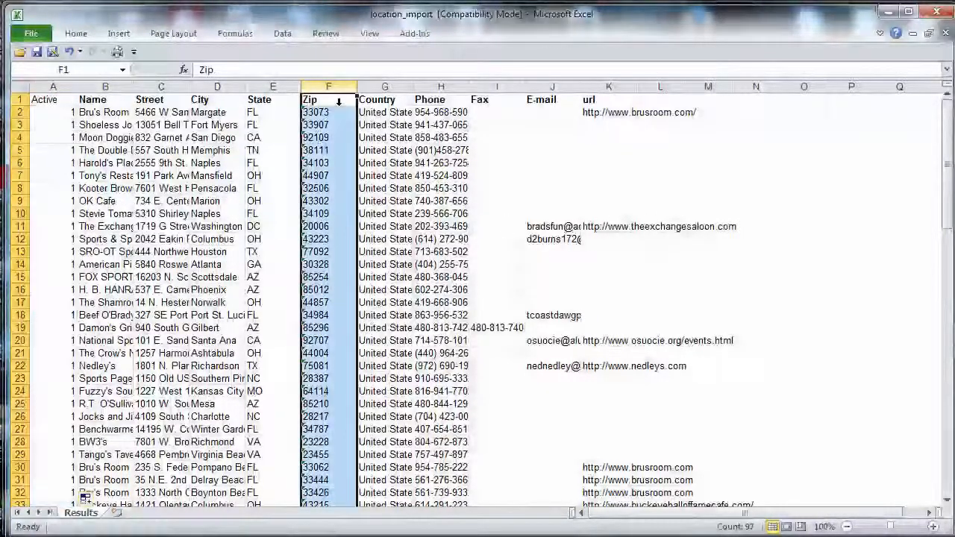
{"action": "right_click", "coordinate": [332, 143]}
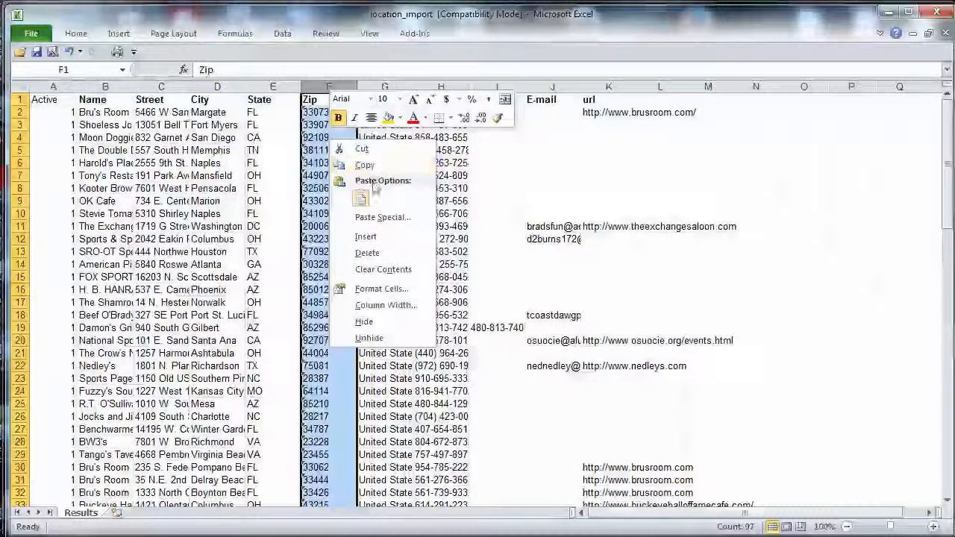
{"action": "left_click", "coordinate": [374, 291]}
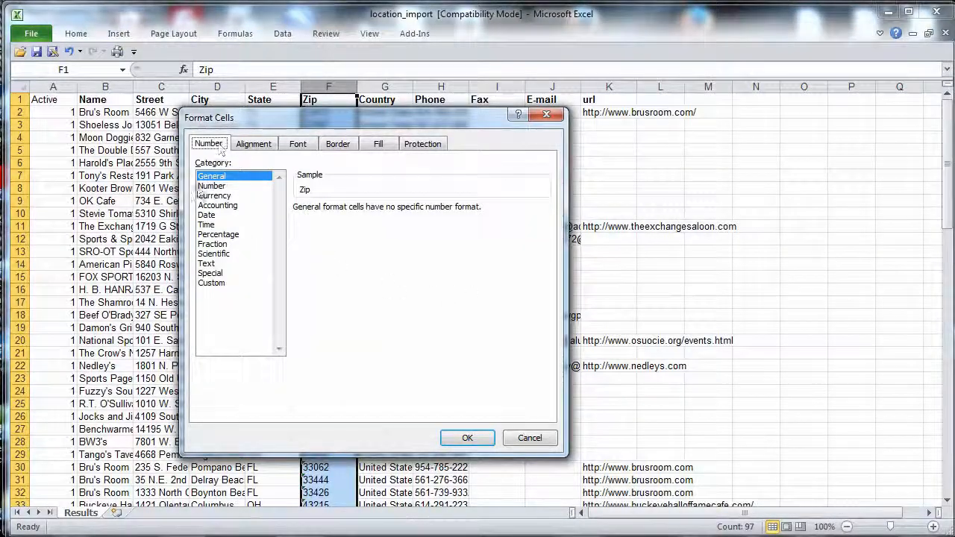
{"action": "left_click", "coordinate": [205, 263]}
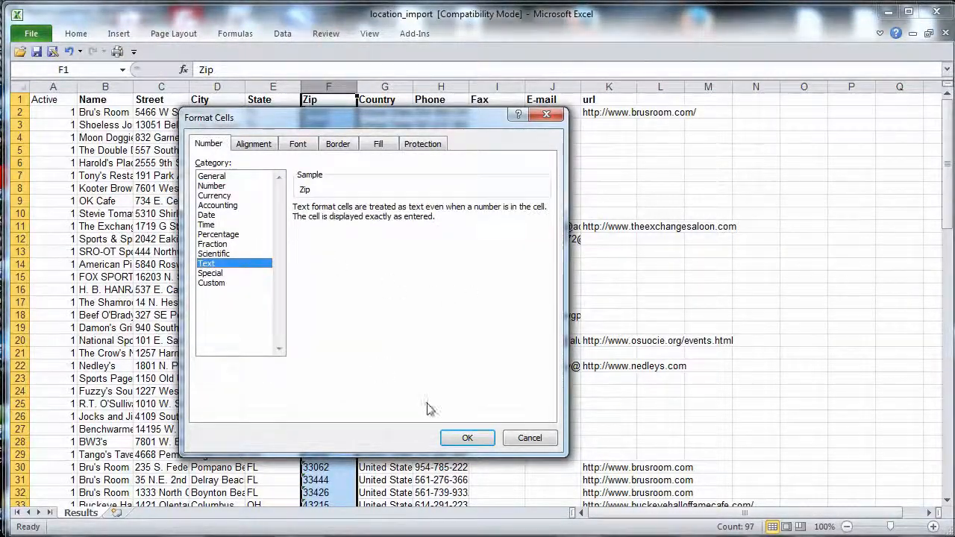
{"action": "left_click", "coordinate": [465, 437]}
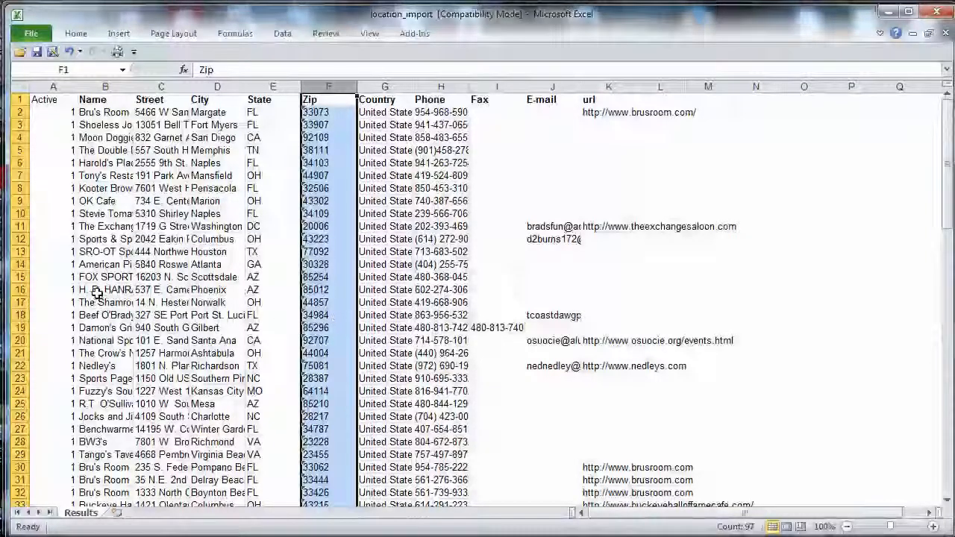
{"action": "left_click", "coordinate": [38, 54]}
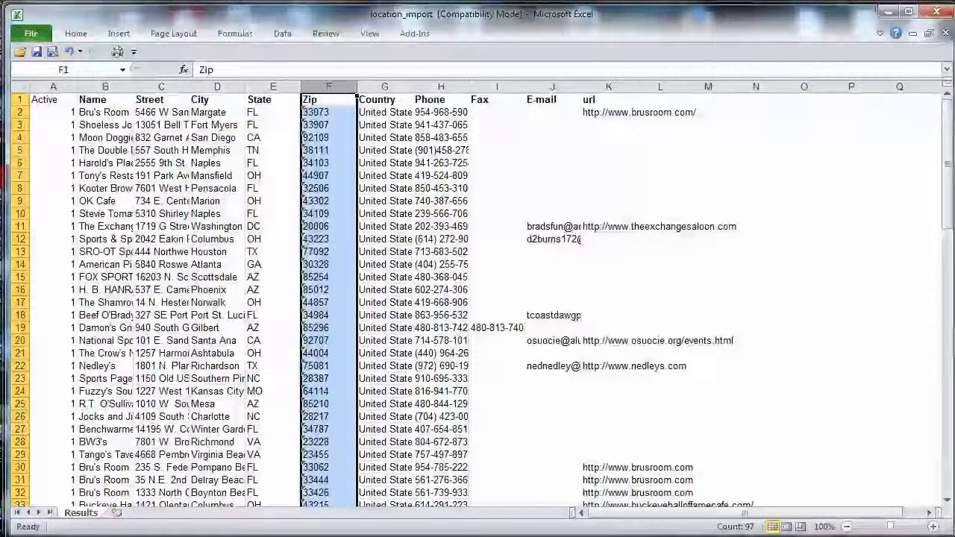
Switch to Firefox and start a new location import from the Admin Menu with the type Excel (XLS).
{"action": "key", "text": "alt+Tab"}
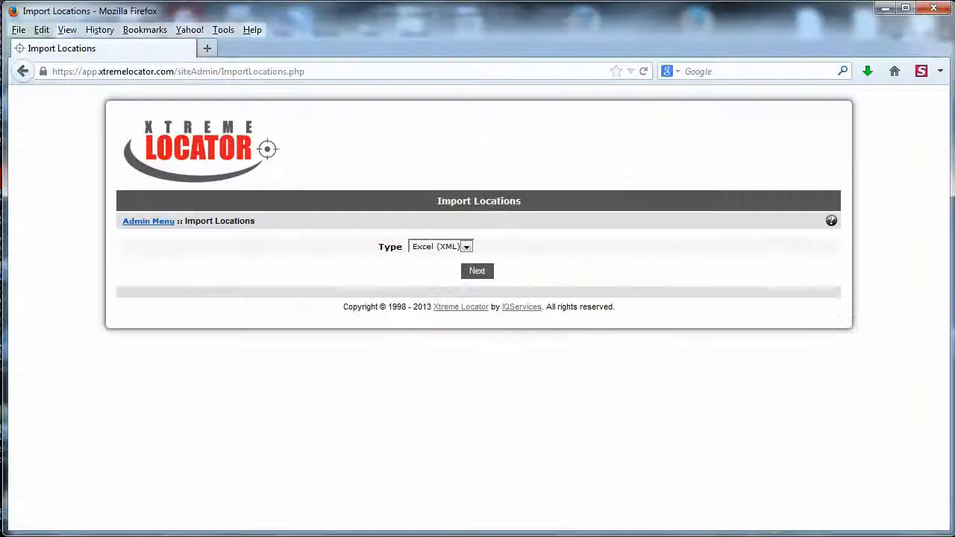
{"action": "left_click", "coordinate": [147, 222]}
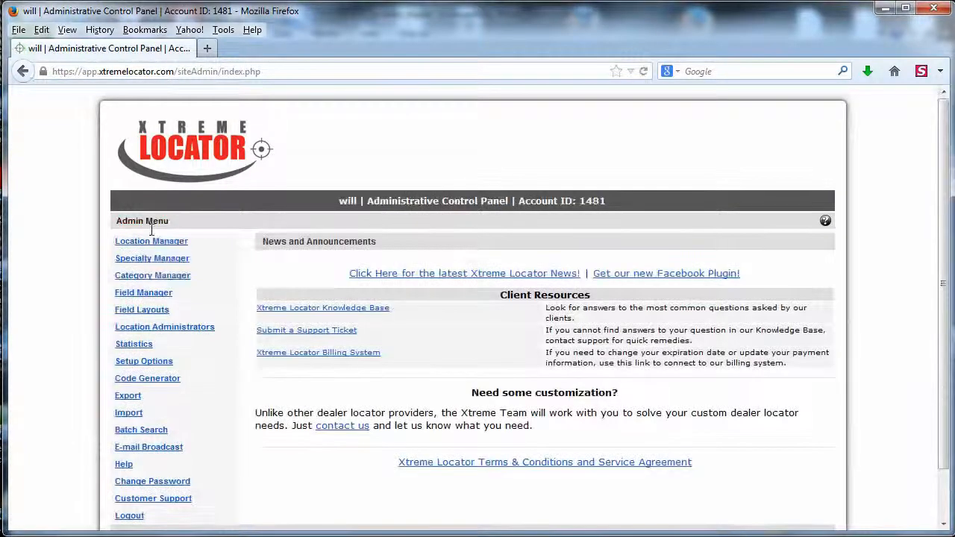
{"action": "left_click", "coordinate": [127, 414]}
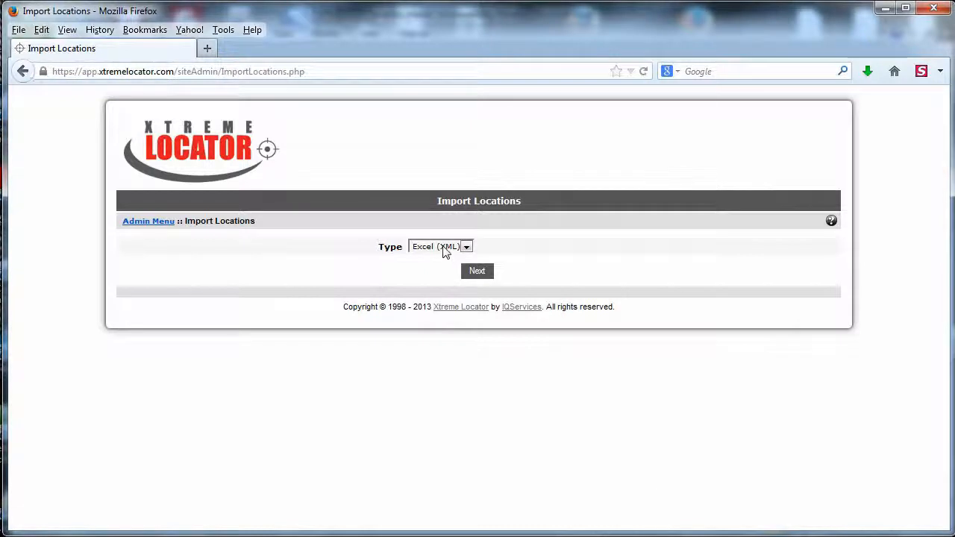
{"action": "left_click", "coordinate": [445, 248]}
{"action": "left_click", "coordinate": [442, 271]}
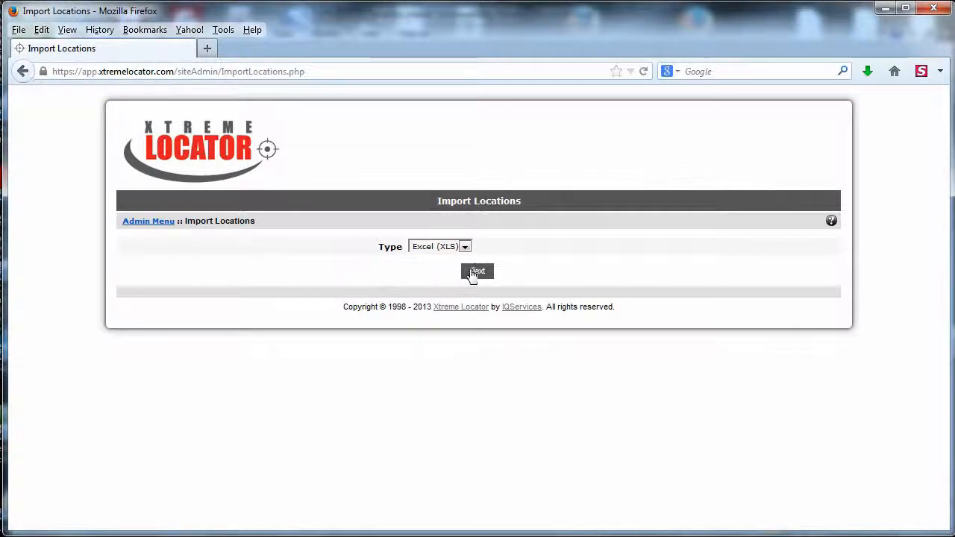
{"action": "left_click", "coordinate": [473, 273]}
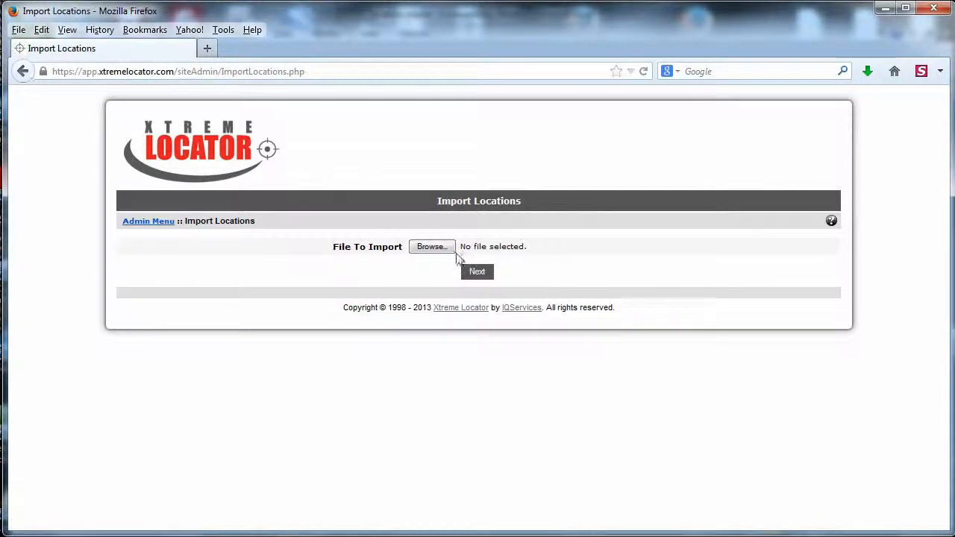
Upload location_import.xls and import its records with the Replace import type, confirming the replacement of the existing location data.
{"action": "left_click", "coordinate": [425, 255]}
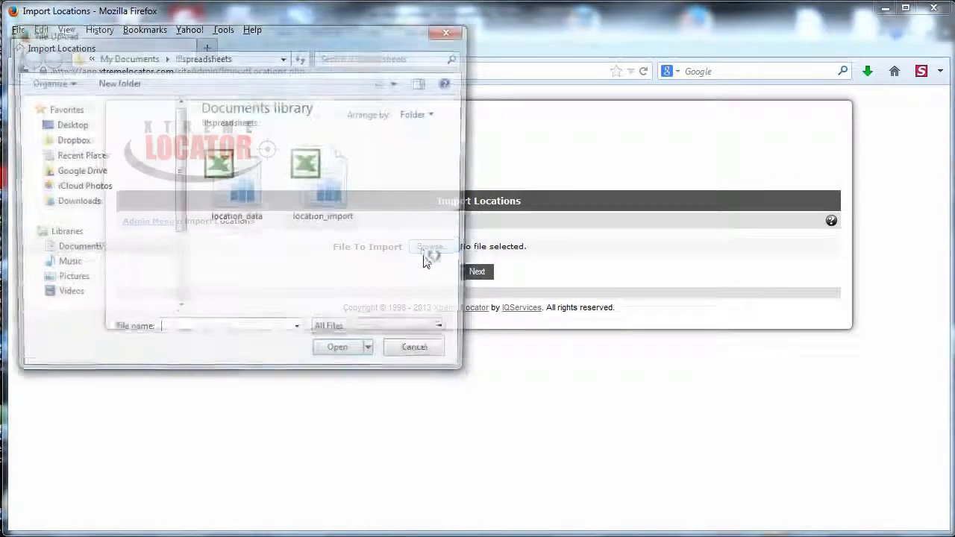
{"action": "double_click", "coordinate": [323, 177]}
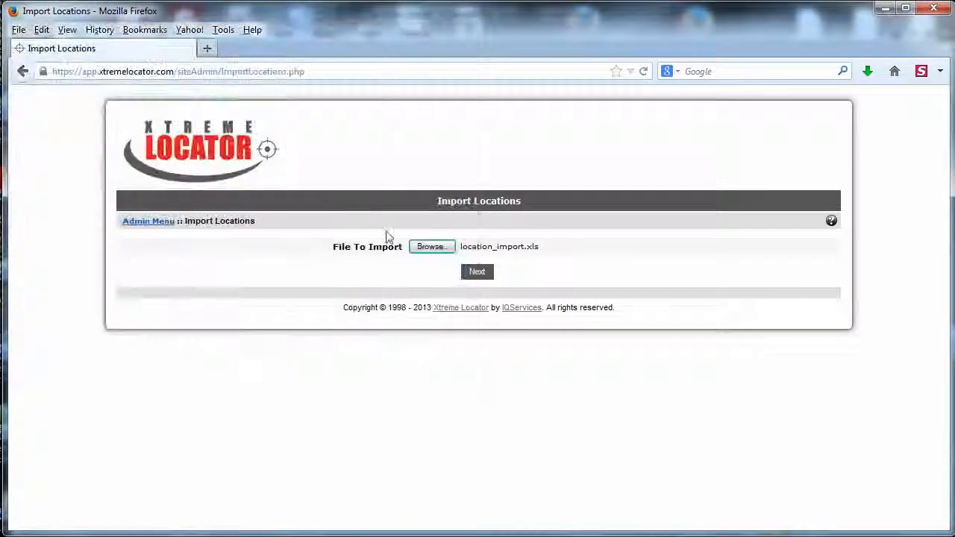
{"action": "left_click", "coordinate": [478, 273]}
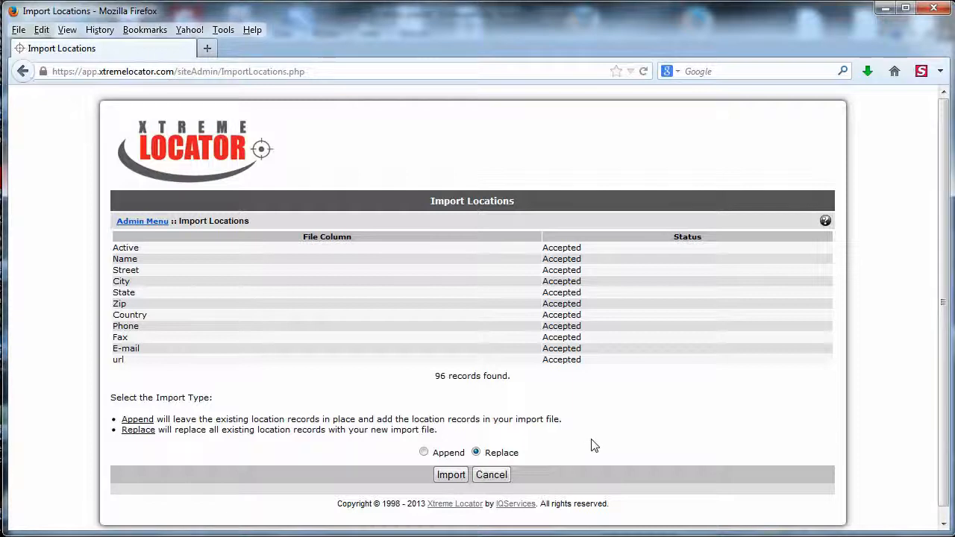
{"action": "left_click", "coordinate": [451, 475]}
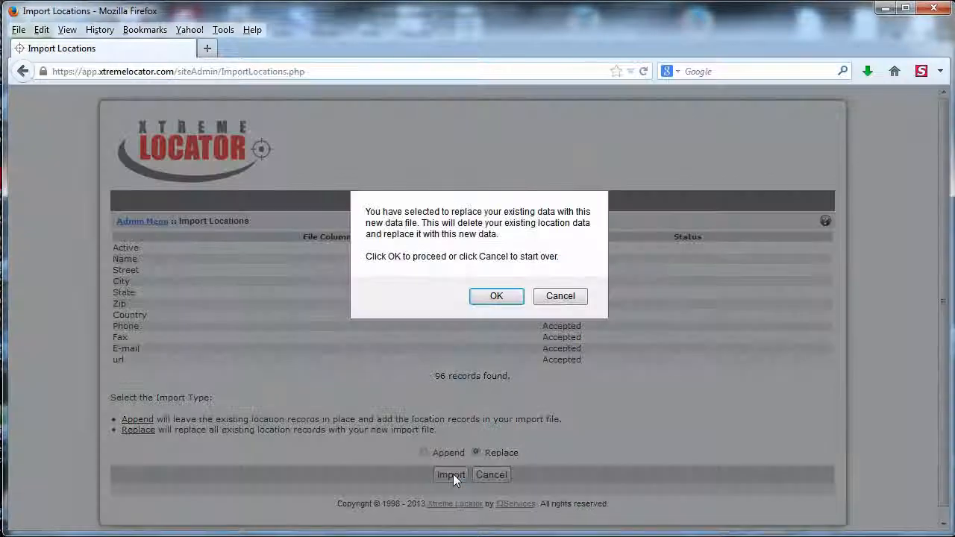
{"action": "left_click", "coordinate": [496, 296]}
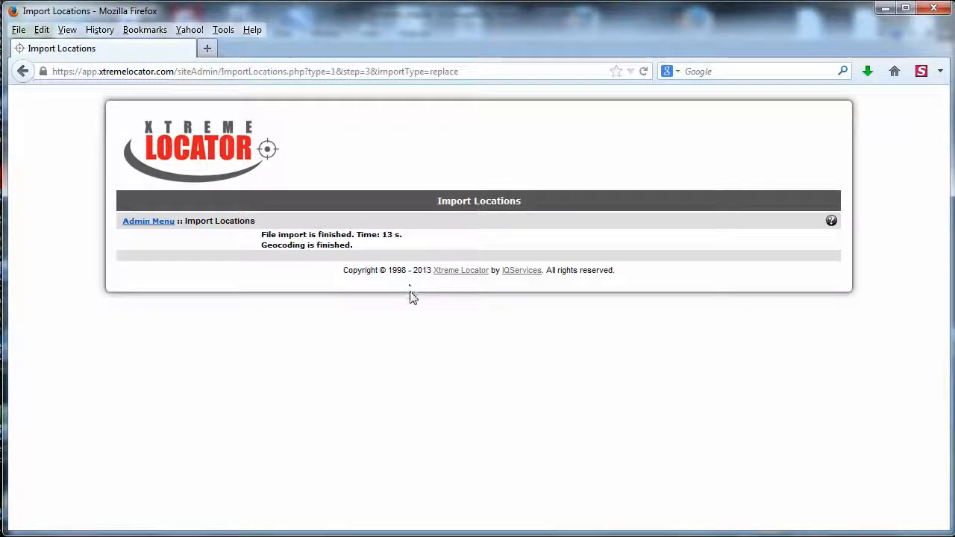
Review the imported locations in the Location Manager listing and return to the Admin Menu.
{"action": "left_click", "coordinate": [133, 223]}
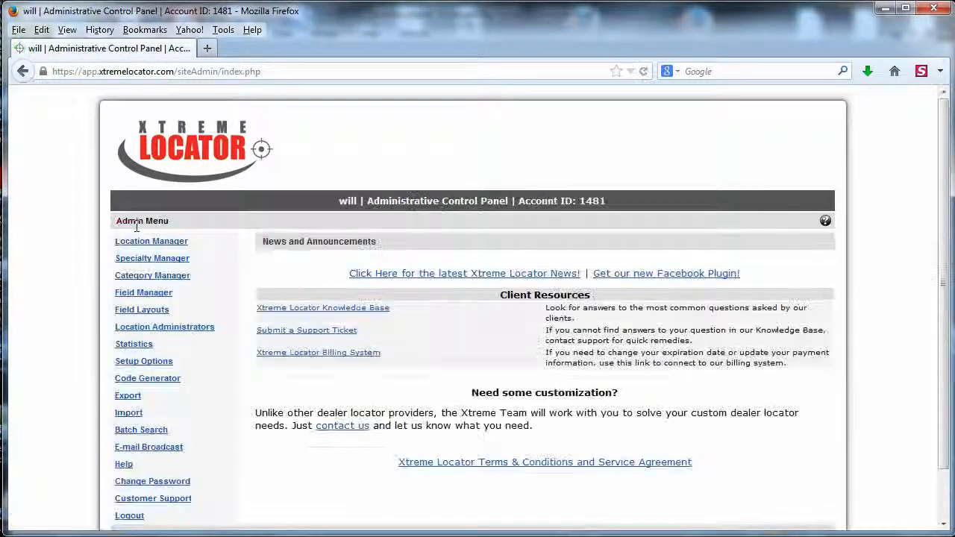
{"action": "left_click", "coordinate": [137, 247]}
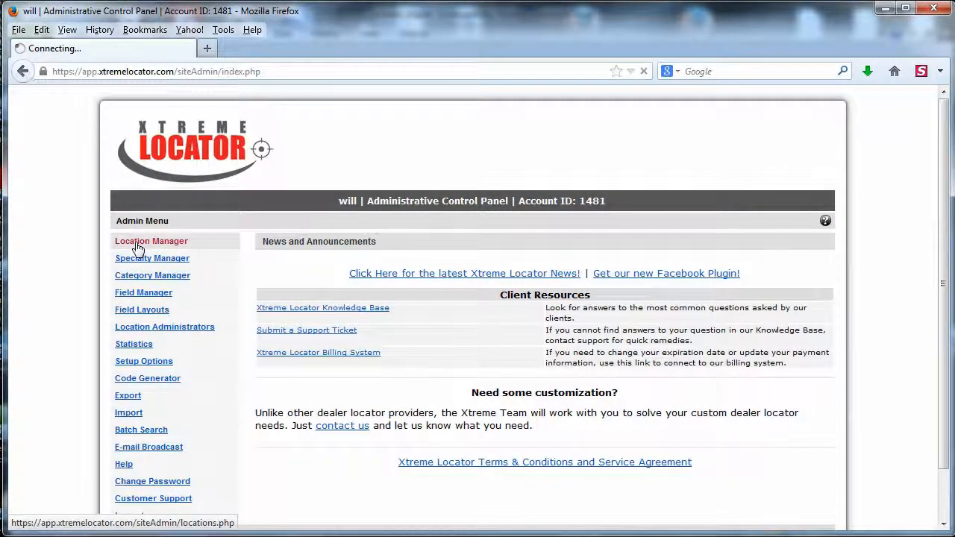
{"action": "scroll", "coordinate": [286, 304], "scroll_direction": "down", "scroll_amount": 3}
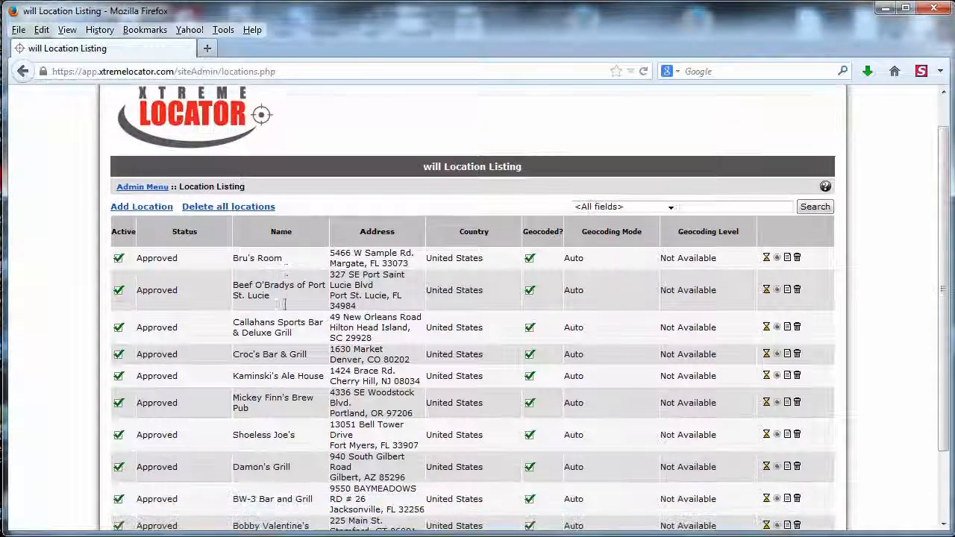
{"action": "scroll", "coordinate": [298, 302], "scroll_direction": "up", "scroll_amount": 2}
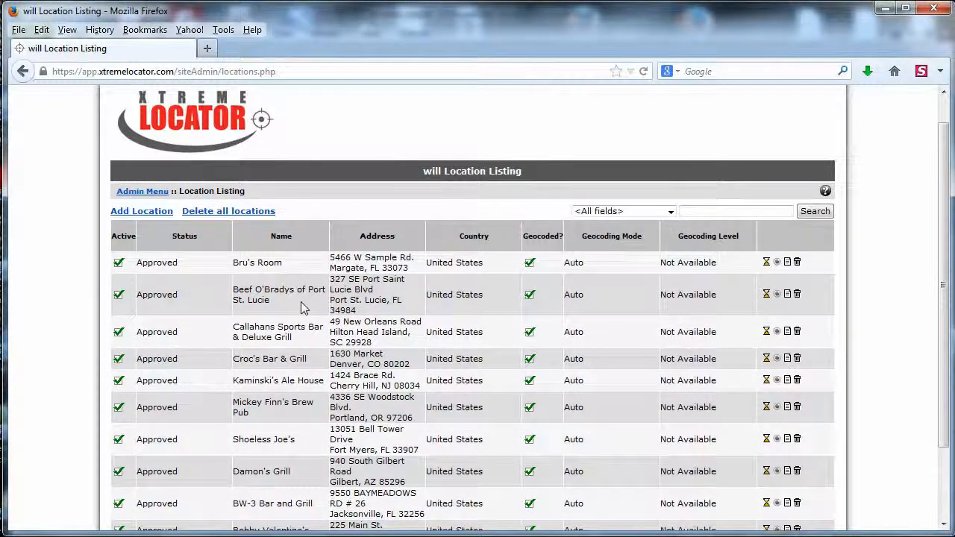
{"action": "scroll", "coordinate": [301, 300], "scroll_direction": "up", "scroll_amount": 1}
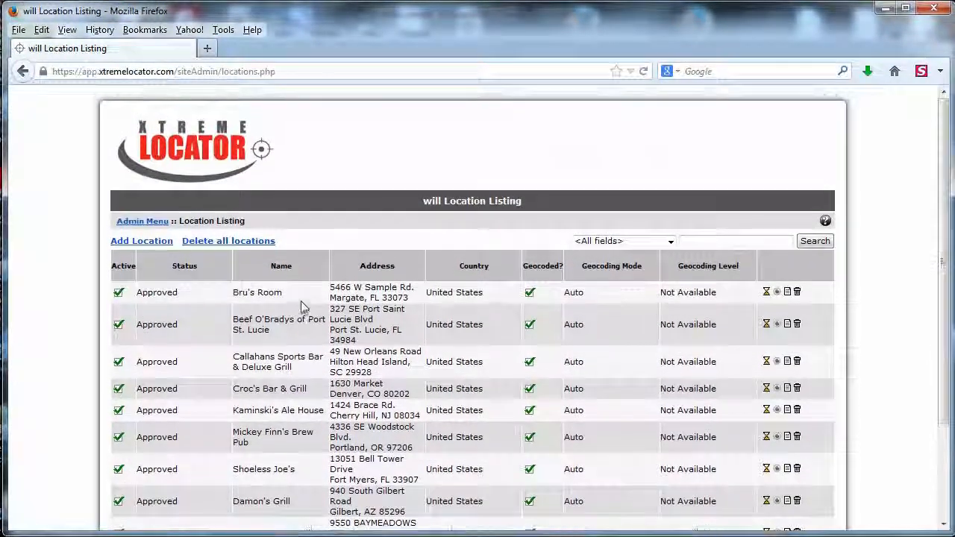
{"action": "left_click", "coordinate": [123, 221]}
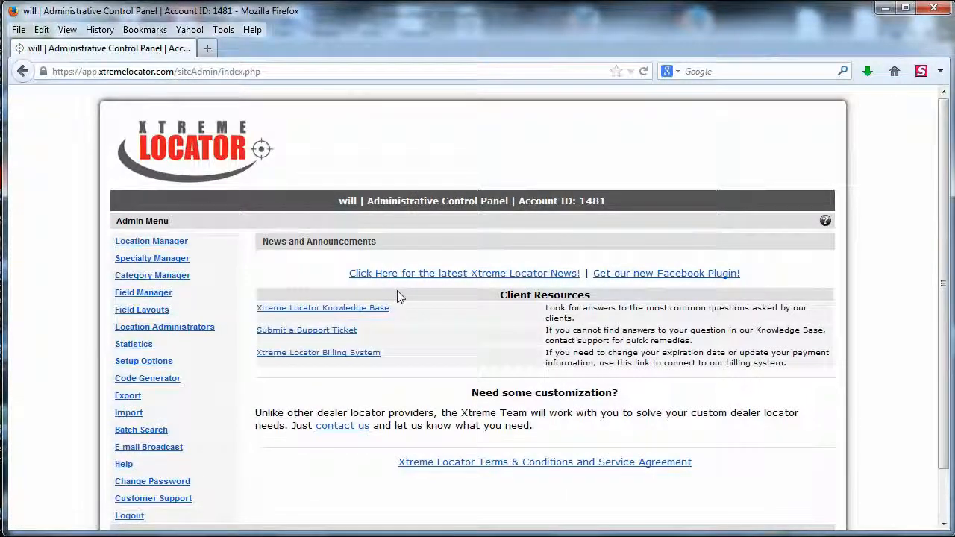